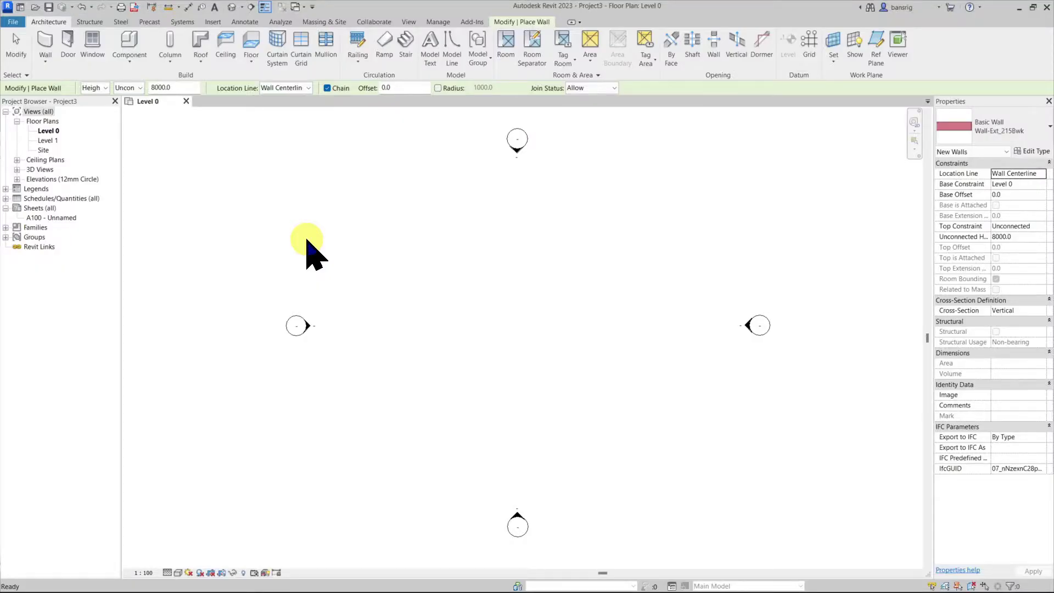
# - Start placing walls on Level 0 with the Wall-Ext_215Bwk basic wall type
pyautogui.click(46, 52)
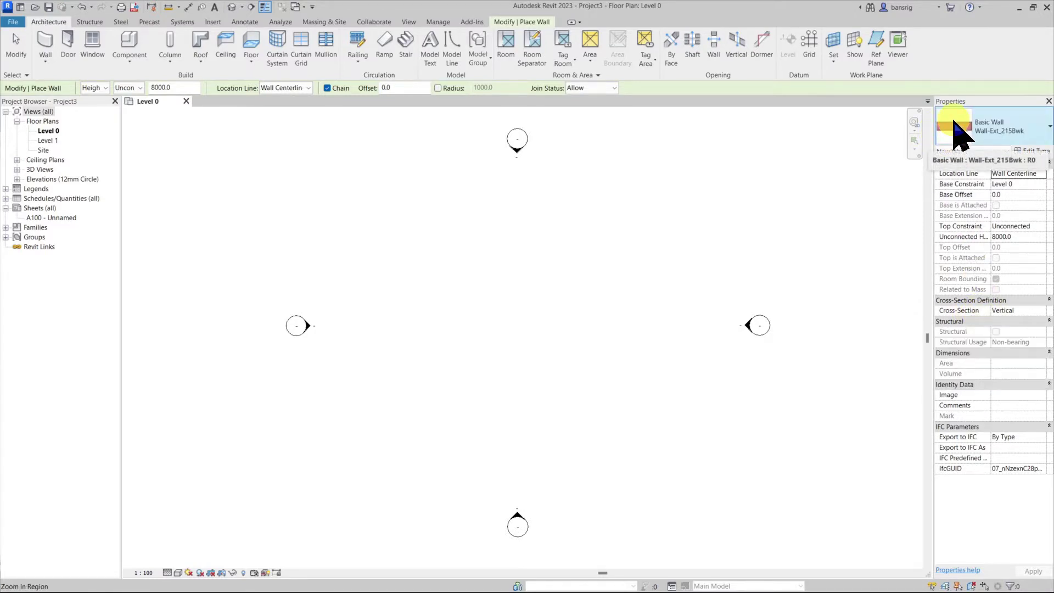
pyautogui.moveTo(955, 135)
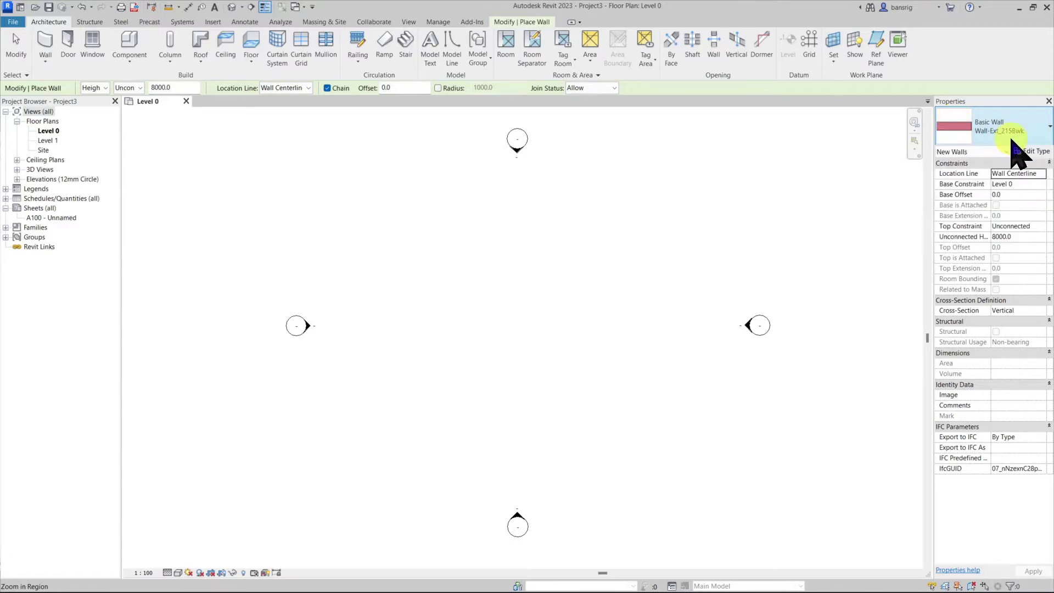
# - Duplicate Wall-Ext_215Bwk as 'Custom Wall' and set its brick layer to 110 thick
pyautogui.click(1041, 154)
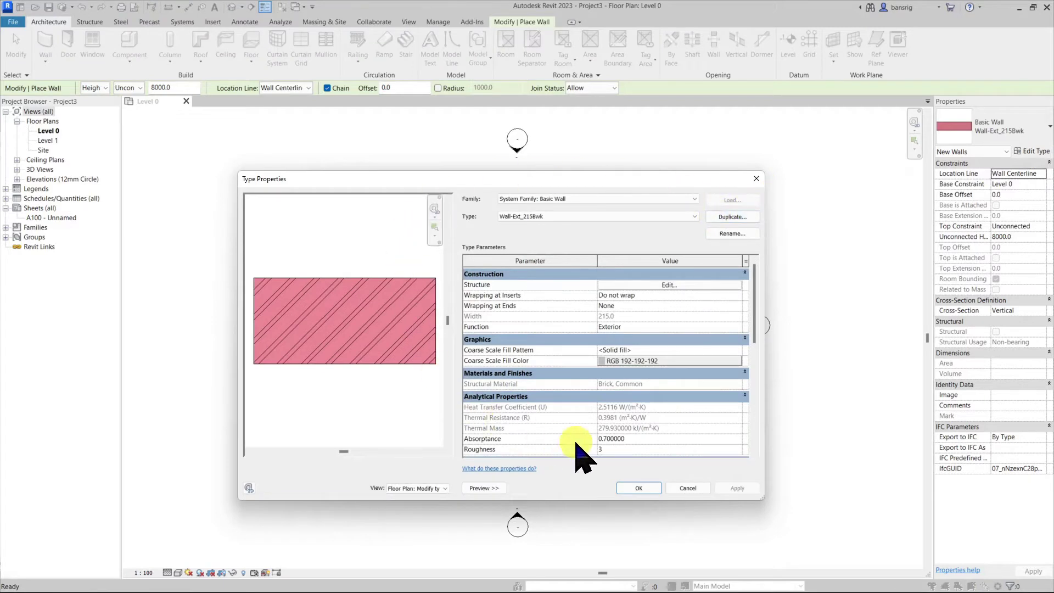
pyautogui.click(725, 218)
pyautogui.write('Custom')
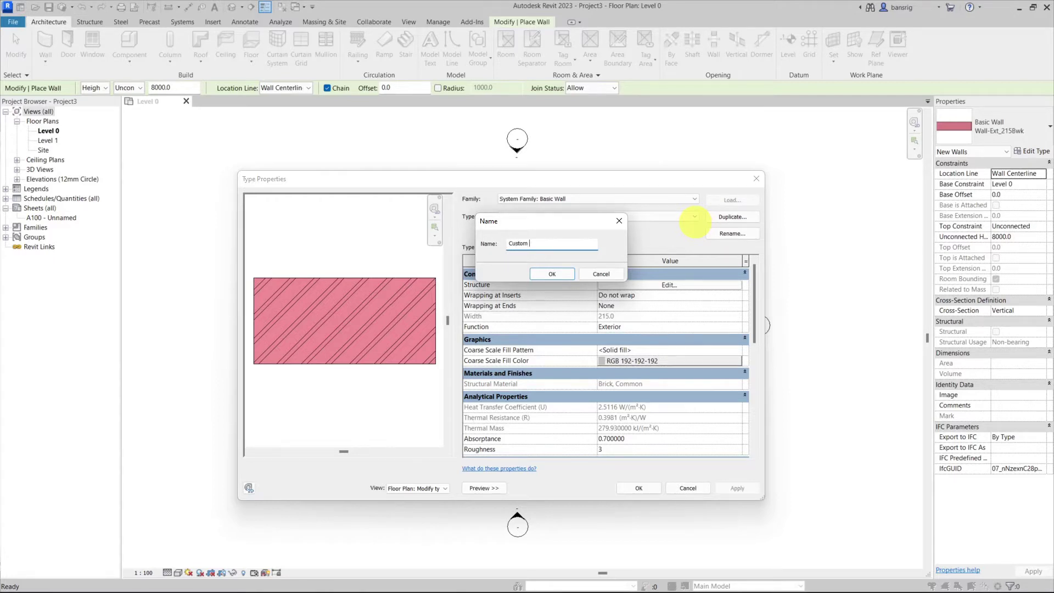
pyautogui.write(' Wall')
pyautogui.click(570, 274)
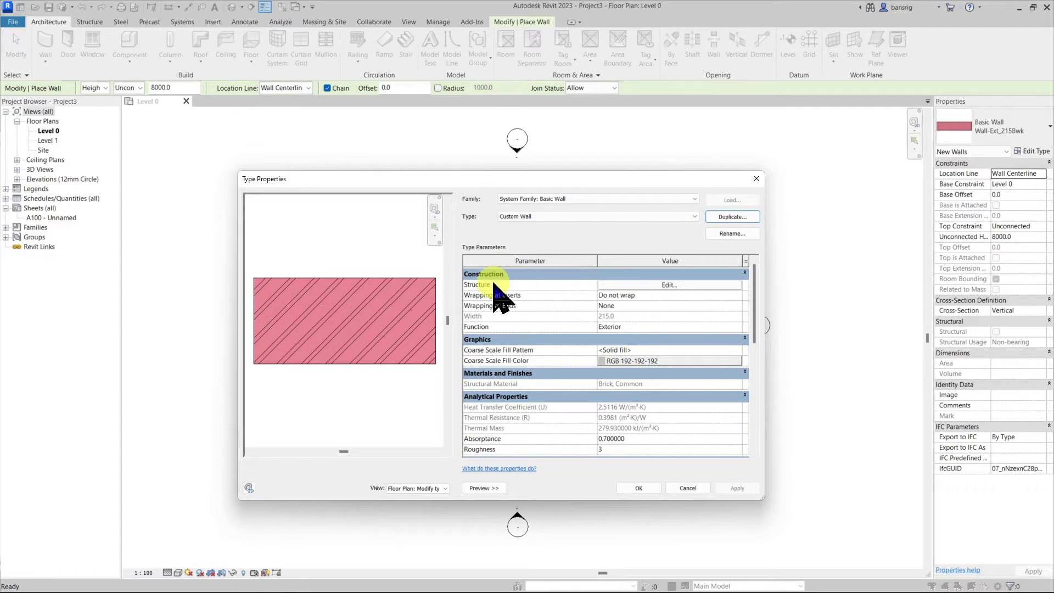
pyautogui.click(656, 285)
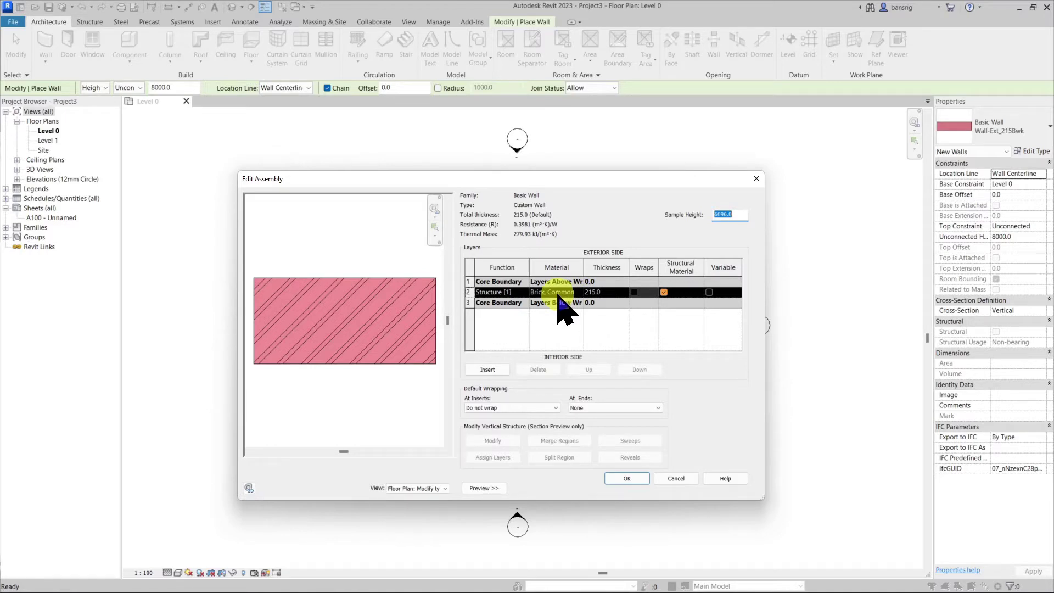
pyautogui.click(606, 291)
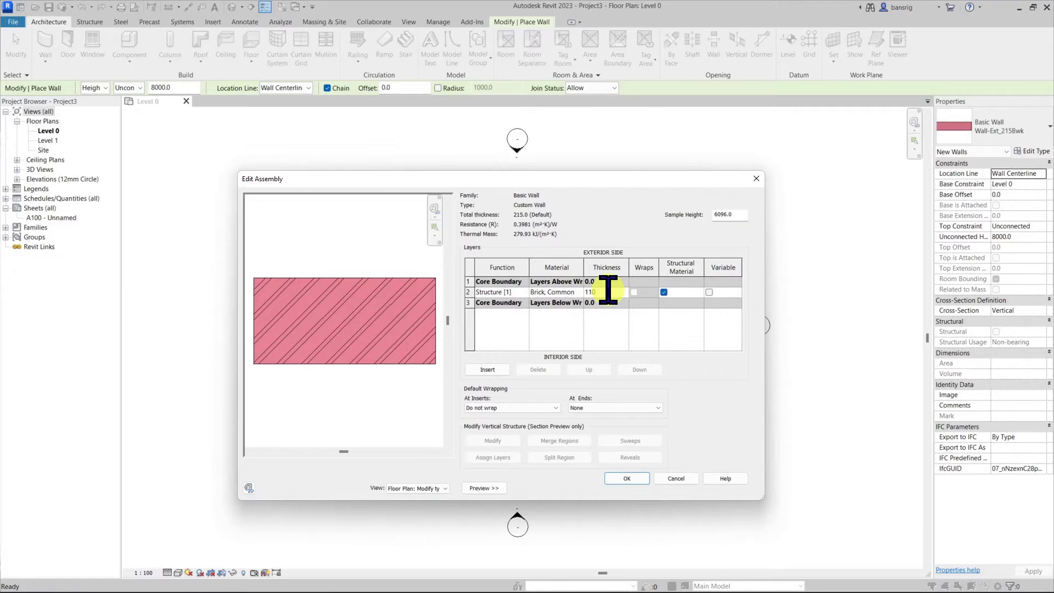
pyautogui.click(627, 478)
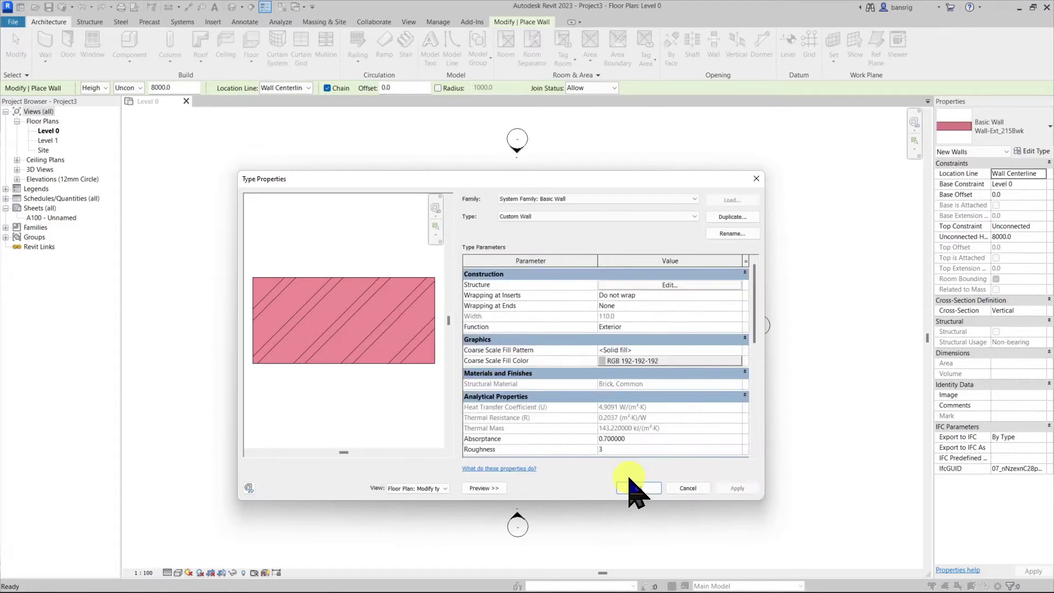
# - Draw a 5400 mm horizontal Custom Wall on Level 0
pyautogui.click(639, 488)
pyautogui.click(456, 320)
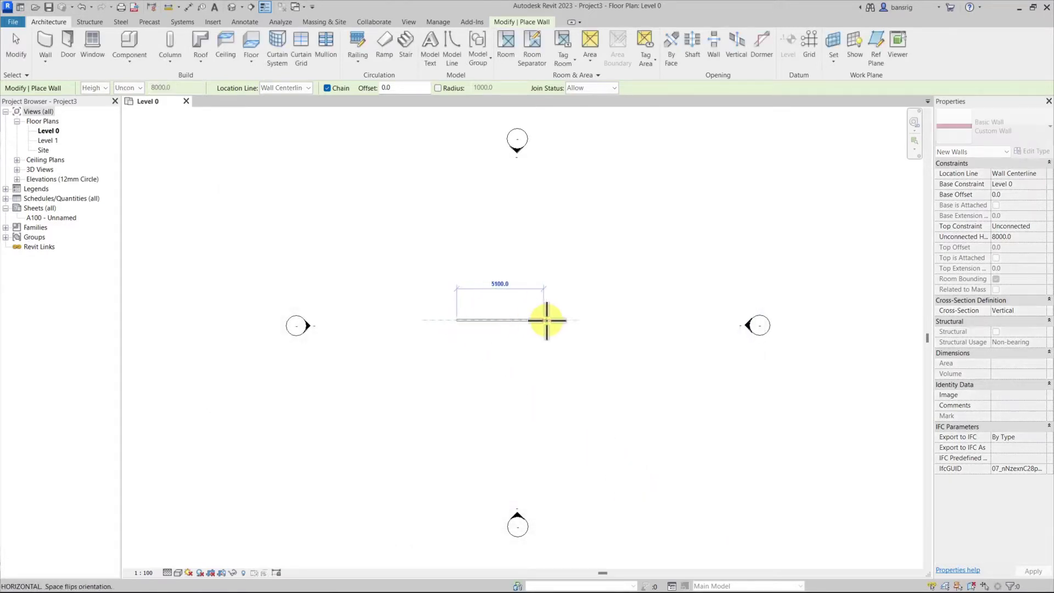
pyautogui.click(549, 319)
pyautogui.press('Escape')
pyautogui.press('Escape')
# - Dimension the wall's 110 thickness with DI, placing it left of the wall, then select the wall
pyautogui.scroll(6, 463, 329)
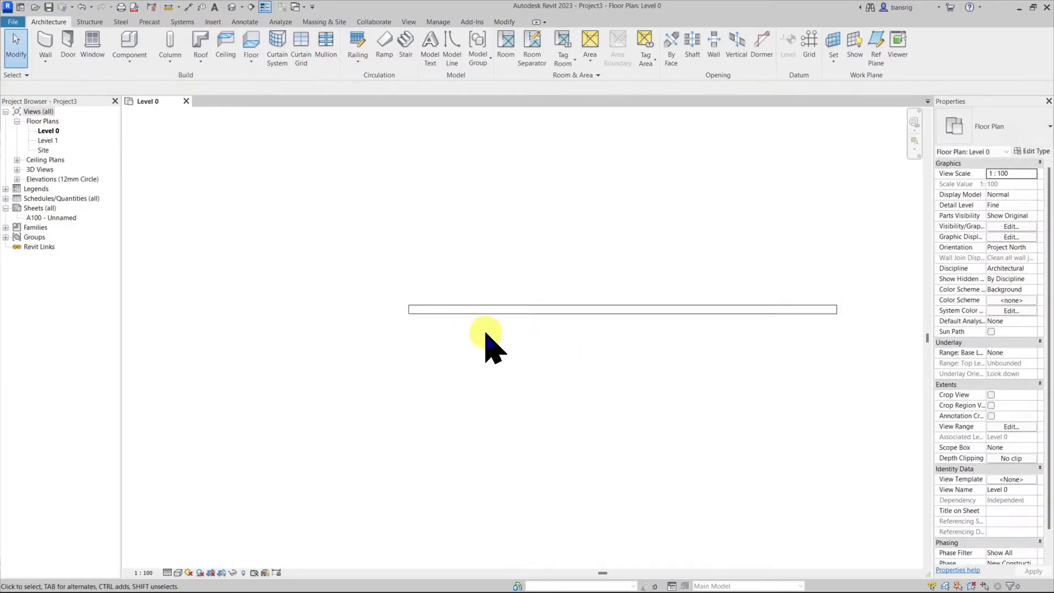
pyautogui.press('d')
pyautogui.press('i')
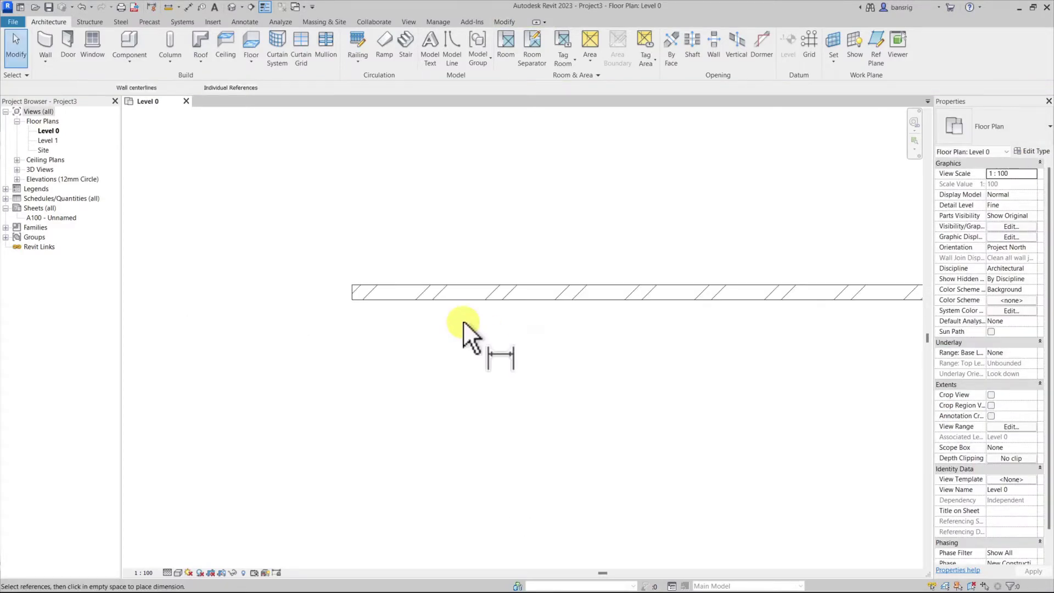
pyautogui.click(463, 285)
pyautogui.click(461, 299)
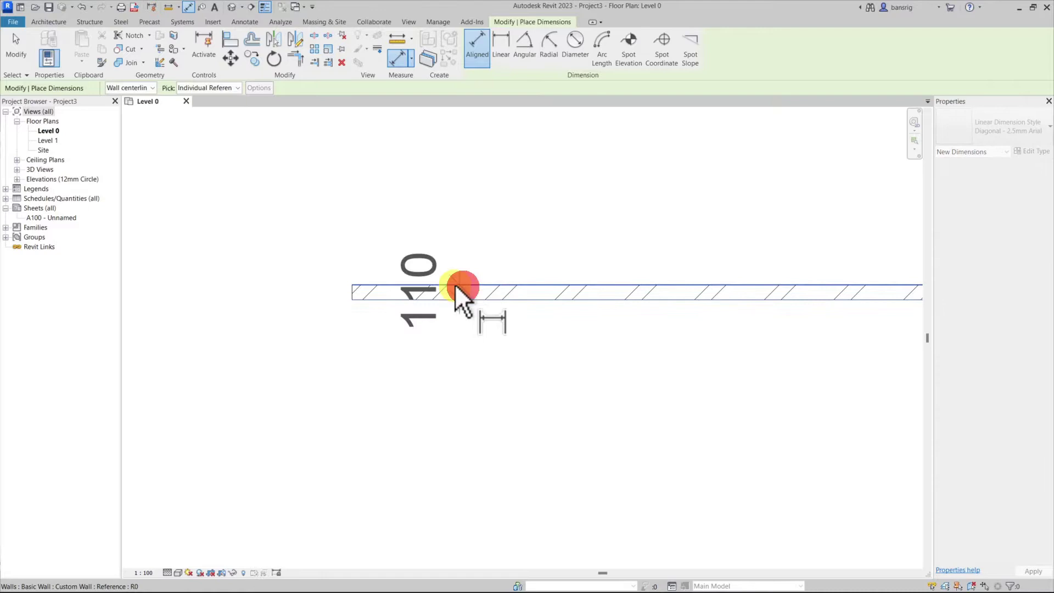
pyautogui.click(324, 220)
pyautogui.press('Escape')
pyautogui.press('Escape')
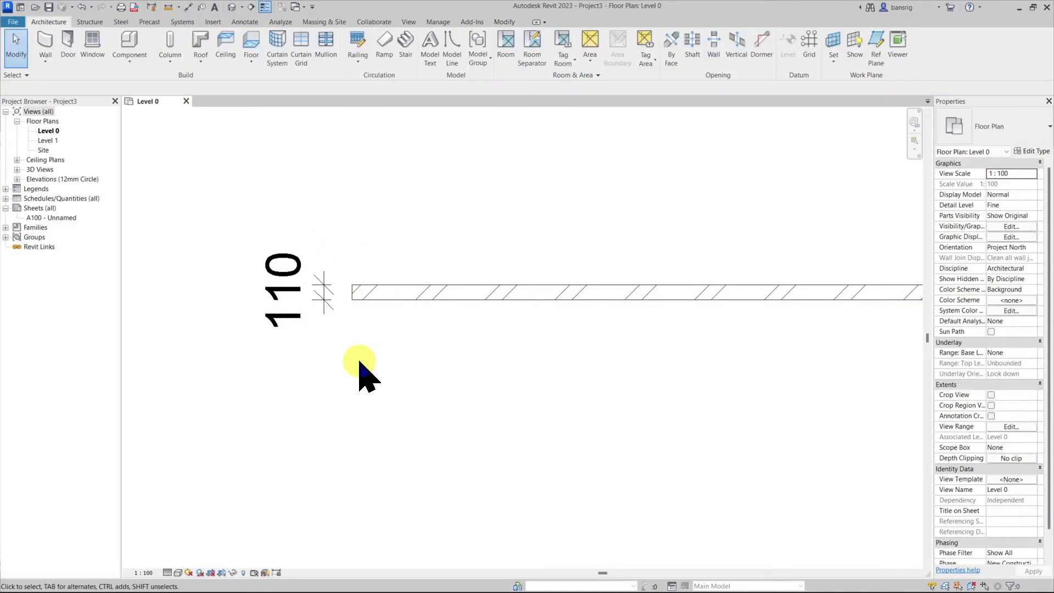
pyautogui.click(396, 295)
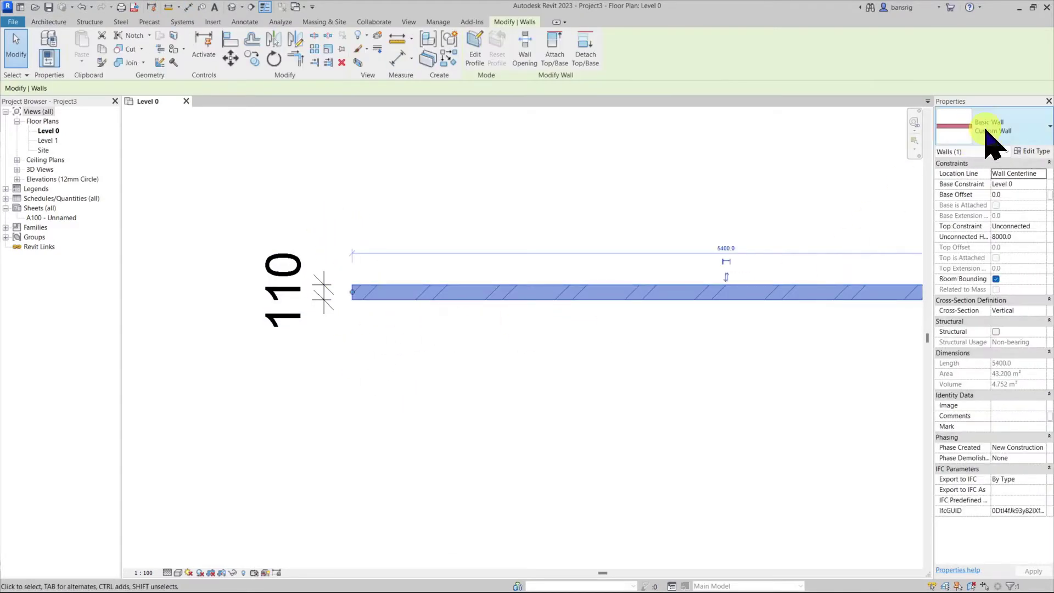
# - Insert a 20 mm Thermal/Air Layer with Air material into Custom Wall's structure
pyautogui.click(1030, 151)
pyautogui.scroll(-2, 656, 278)
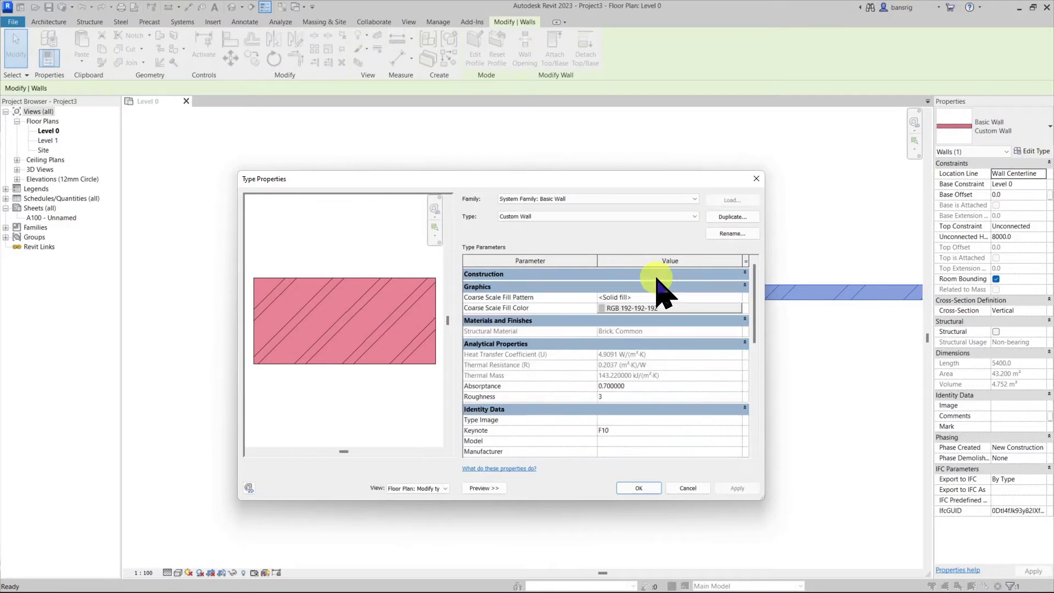
pyautogui.scroll(2, 656, 279)
pyautogui.click(653, 285)
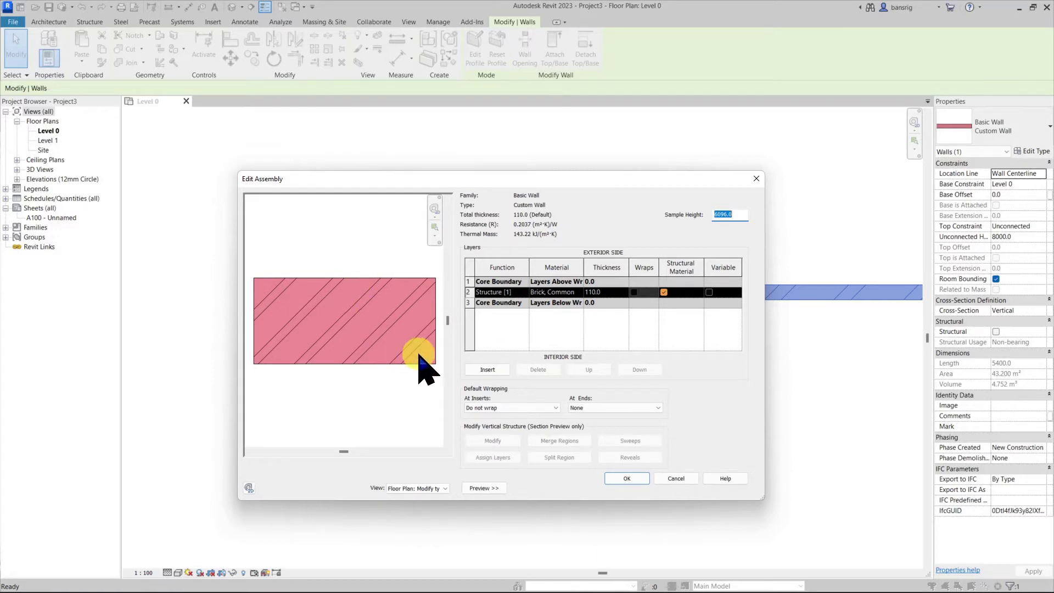
pyautogui.click(487, 369)
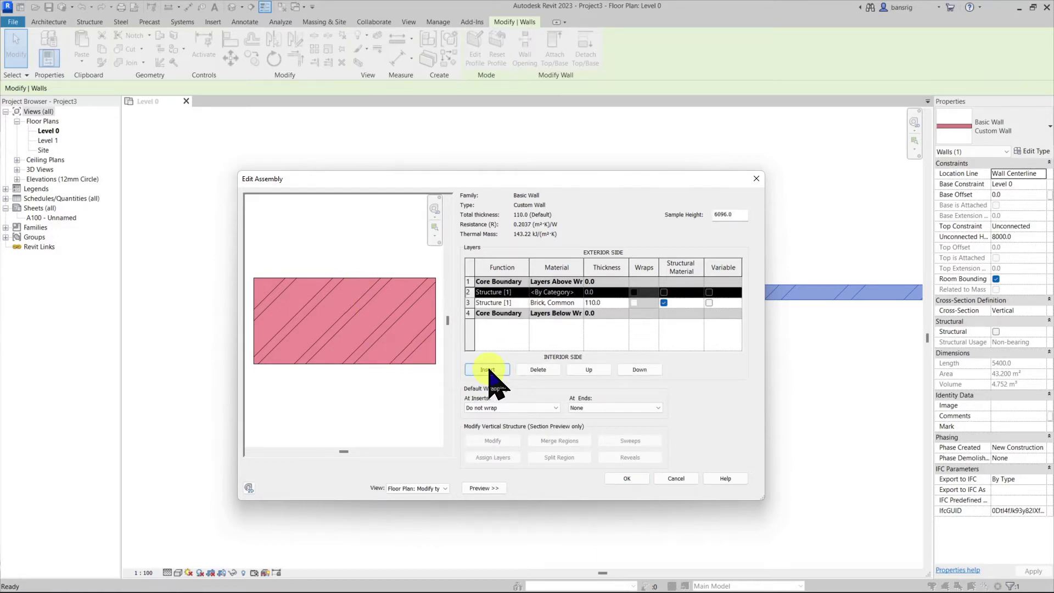
pyautogui.click(510, 292)
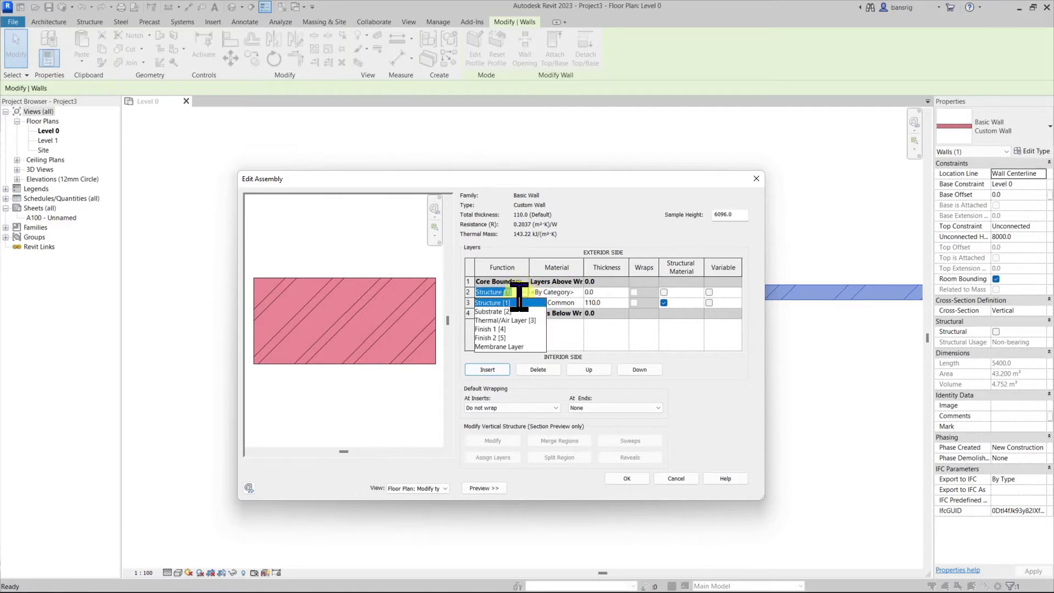
pyautogui.click(500, 321)
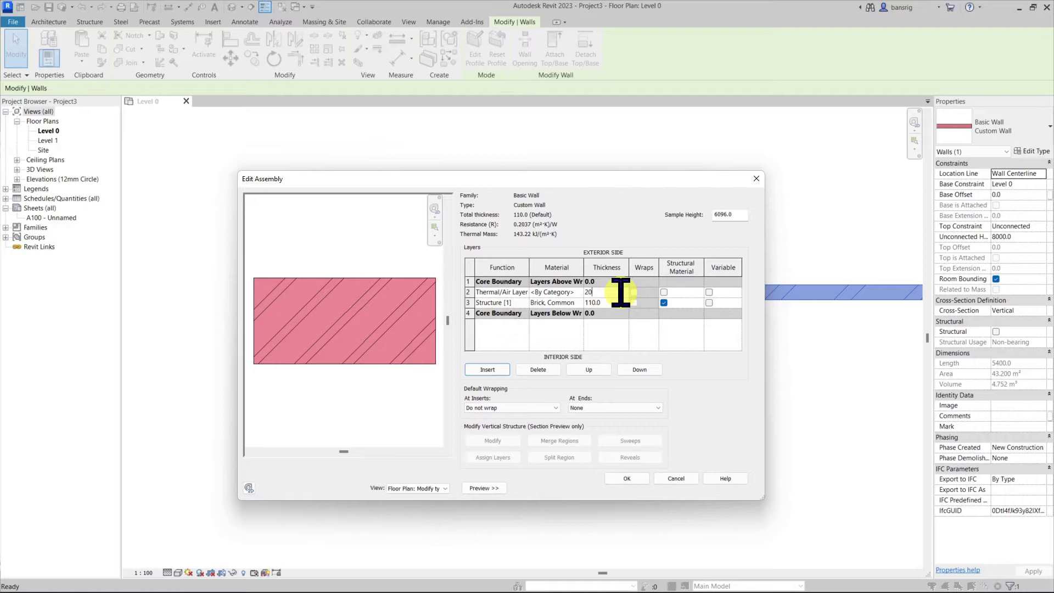
pyautogui.click(566, 292)
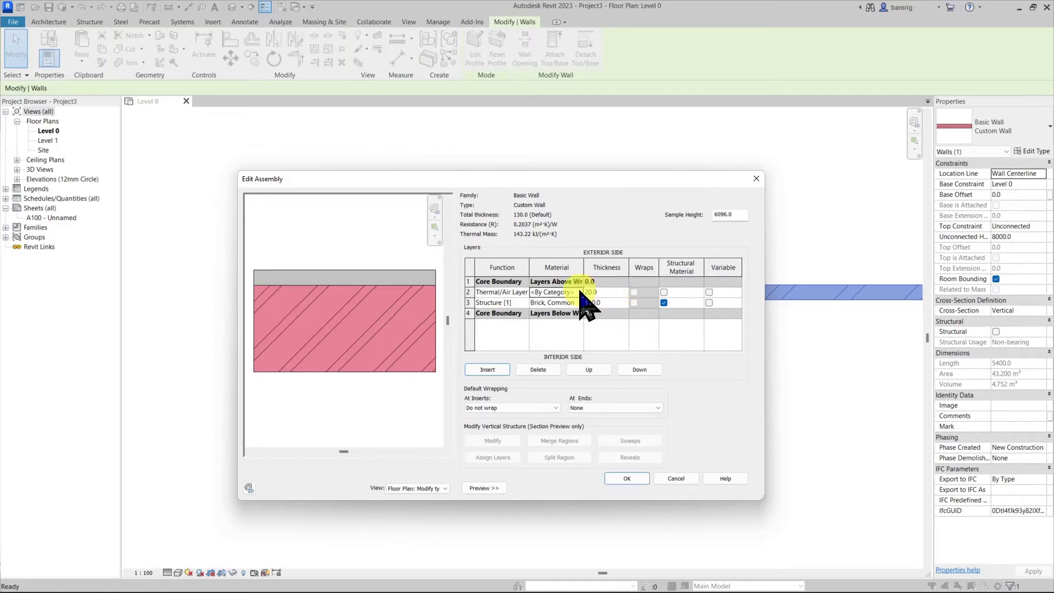
pyautogui.click(579, 292)
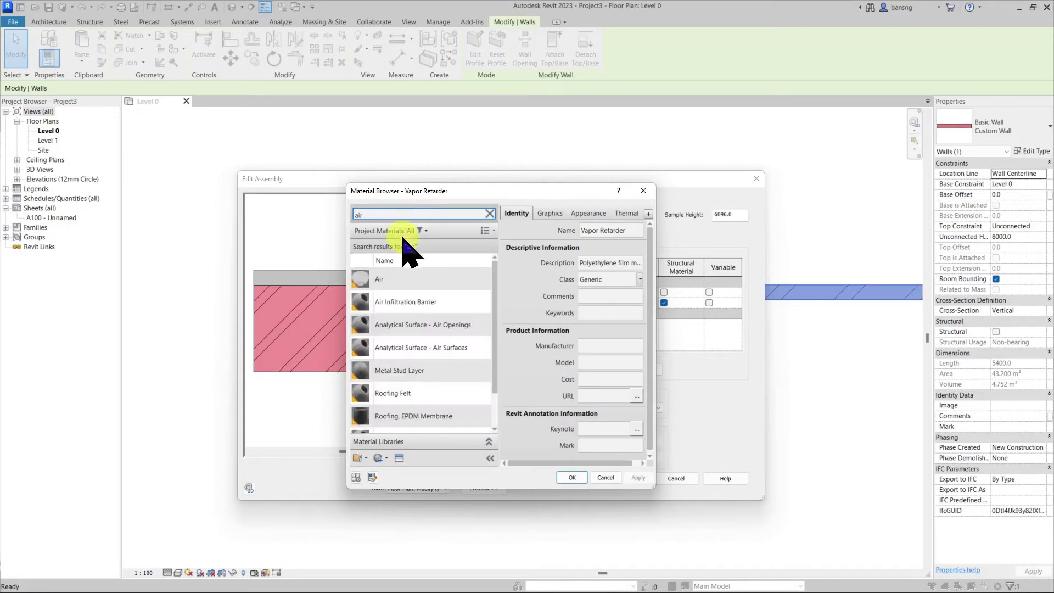
pyautogui.click(412, 277)
pyautogui.click(571, 476)
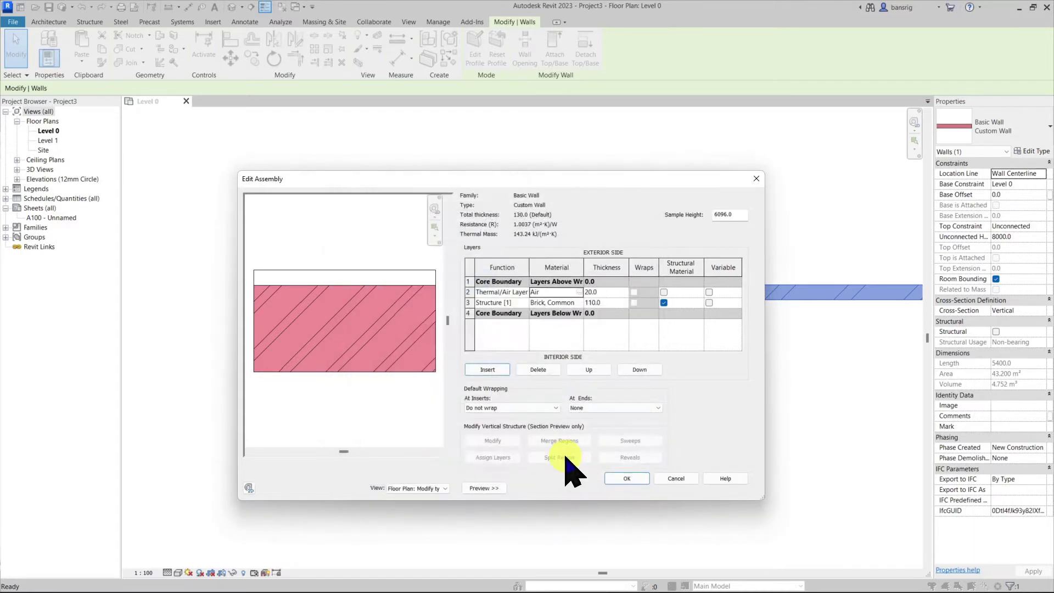
# - Insert a second 110 mm layer with Brick, Common as its material
pyautogui.click(487, 369)
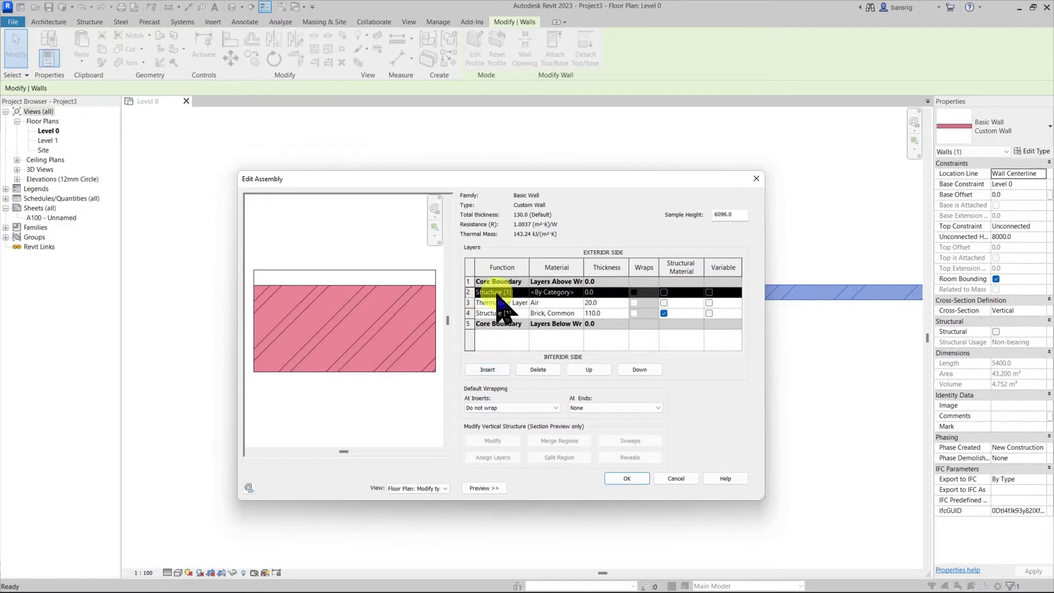
pyautogui.click(604, 291)
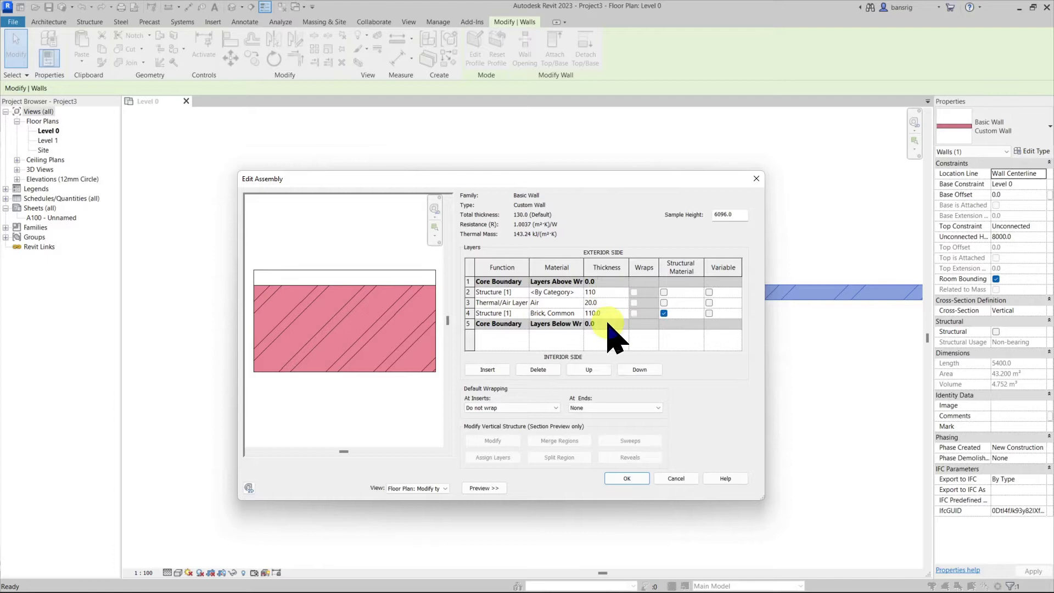
pyautogui.press('Return')
pyautogui.click(551, 292)
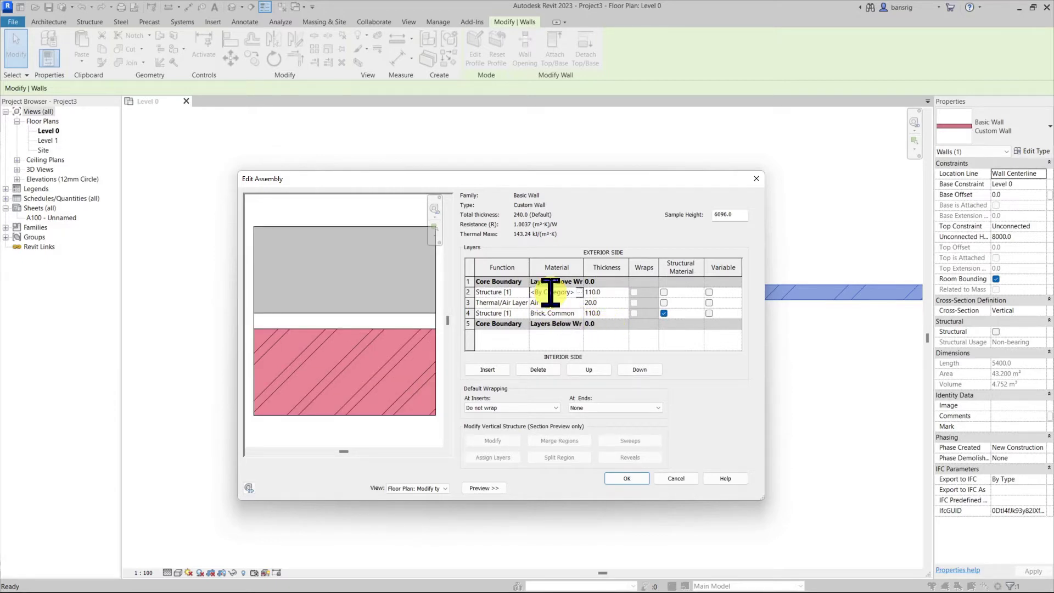
pyautogui.doubleClick(552, 313)
pyautogui.hotkey('ctrl', 'c')
pyautogui.click(565, 292)
pyautogui.click(572, 292)
pyautogui.hotkey('ctrl', 'v')
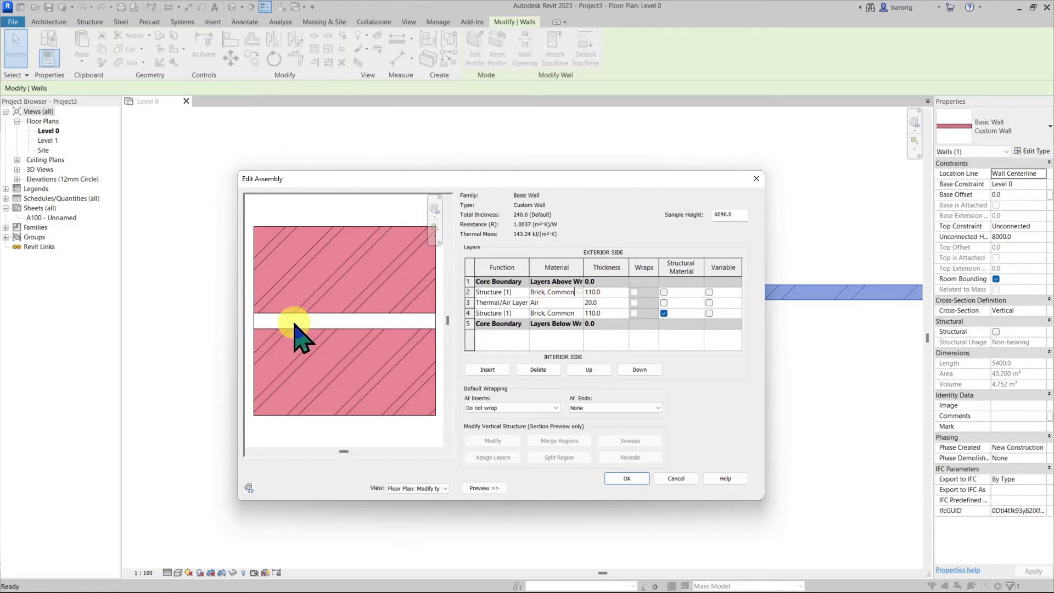
# - Keep the air gap as a Thermal/Air Layer and confirm the 240 mm assembly
pyautogui.click(500, 303)
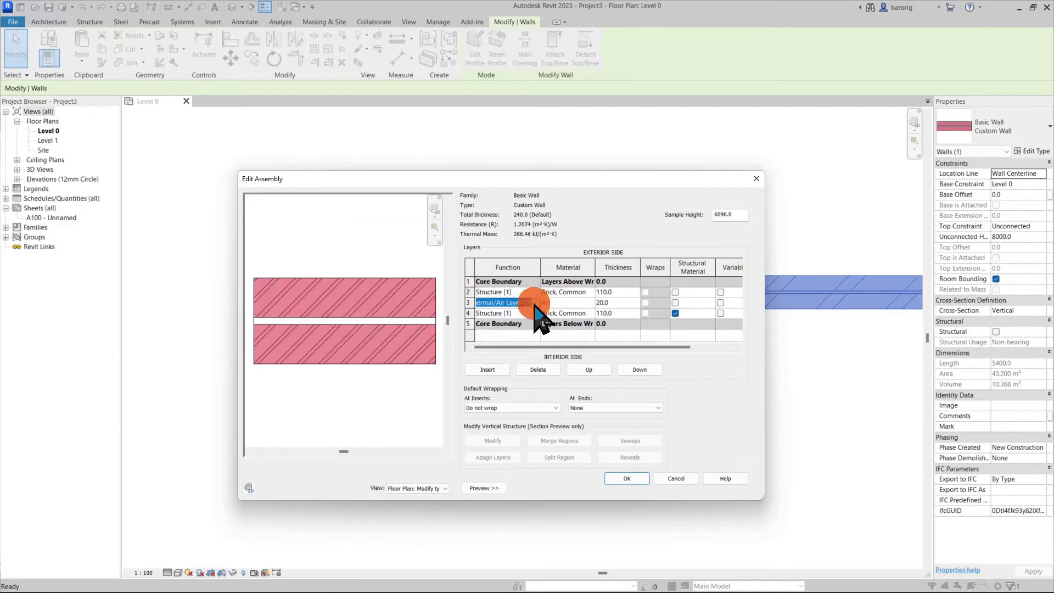
pyautogui.click(535, 303)
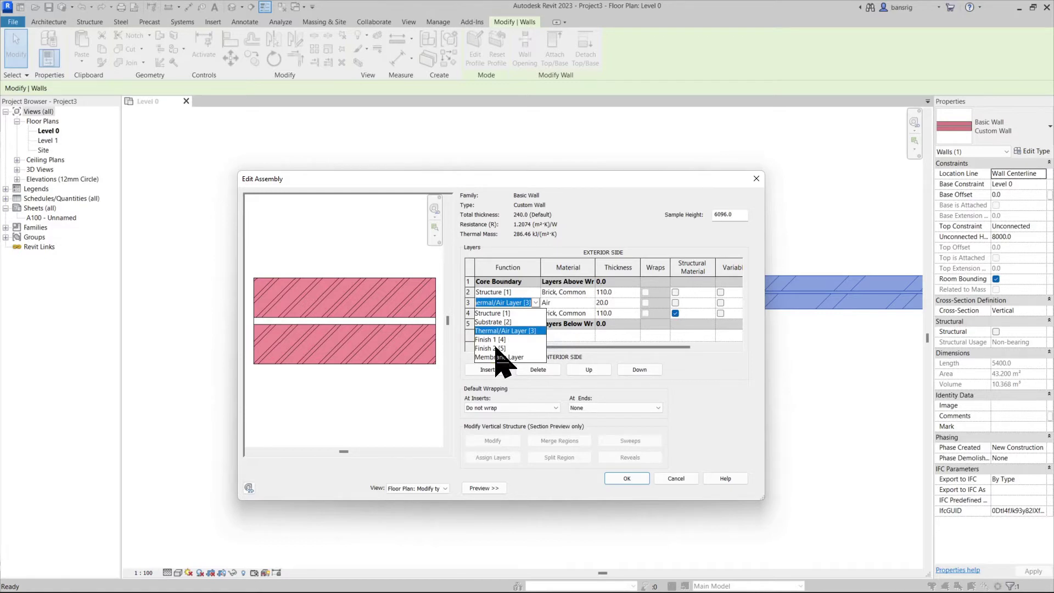
pyautogui.click(509, 331)
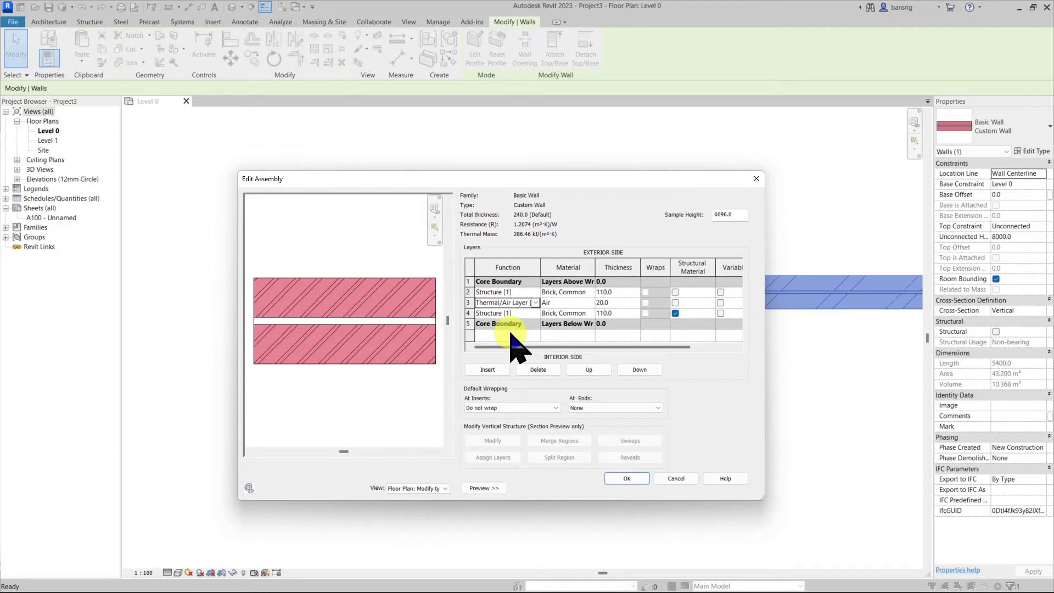
pyautogui.click(626, 478)
# - Draw a vertical Custom Wall with WA crossing through the middle of the horizontal wall
pyautogui.click(632, 486)
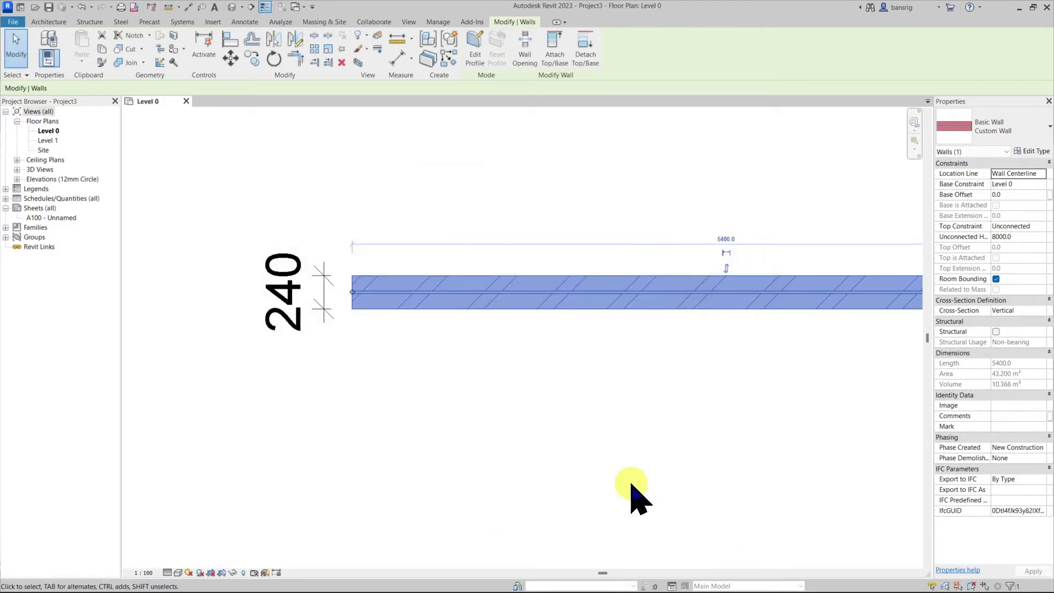
pyautogui.press('w')
pyautogui.press('a')
pyautogui.click(529, 177)
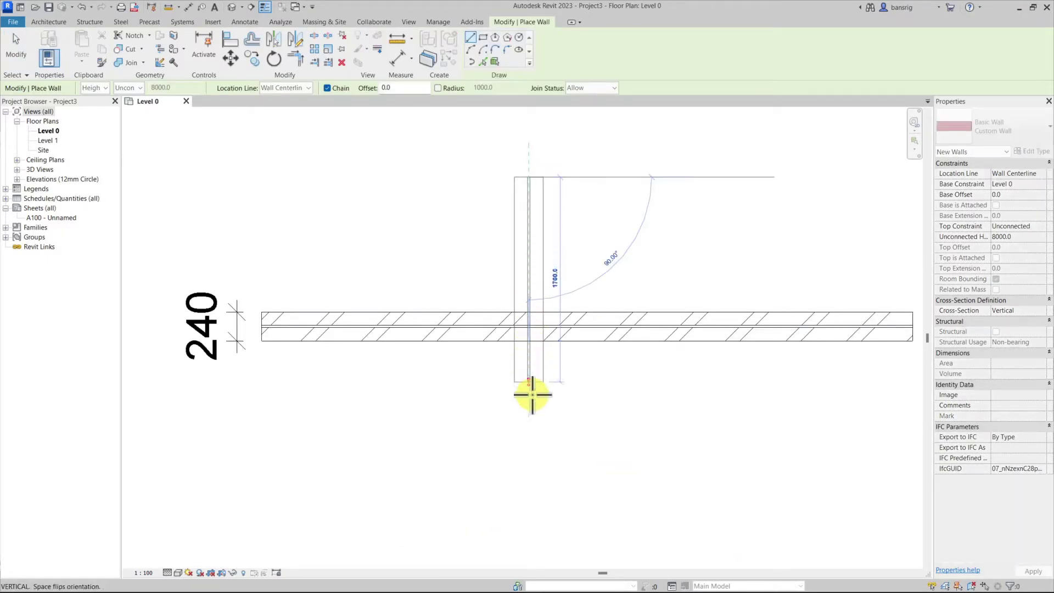
pyautogui.click(530, 451)
pyautogui.press('Escape')
pyautogui.press('Escape')
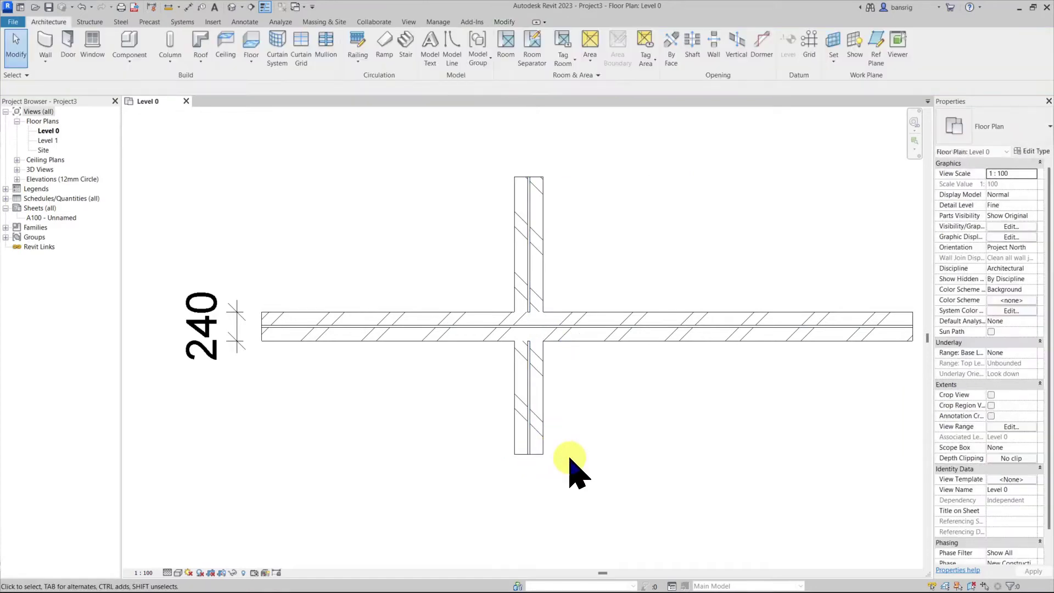
pyautogui.scroll(5, 543, 369)
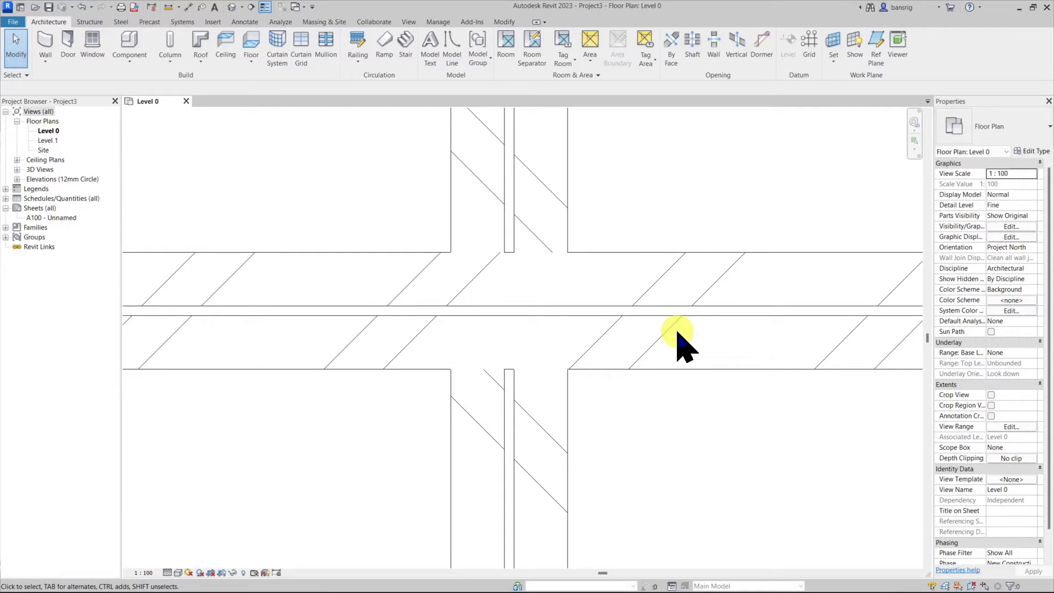
pyautogui.scroll(-3, 669, 338)
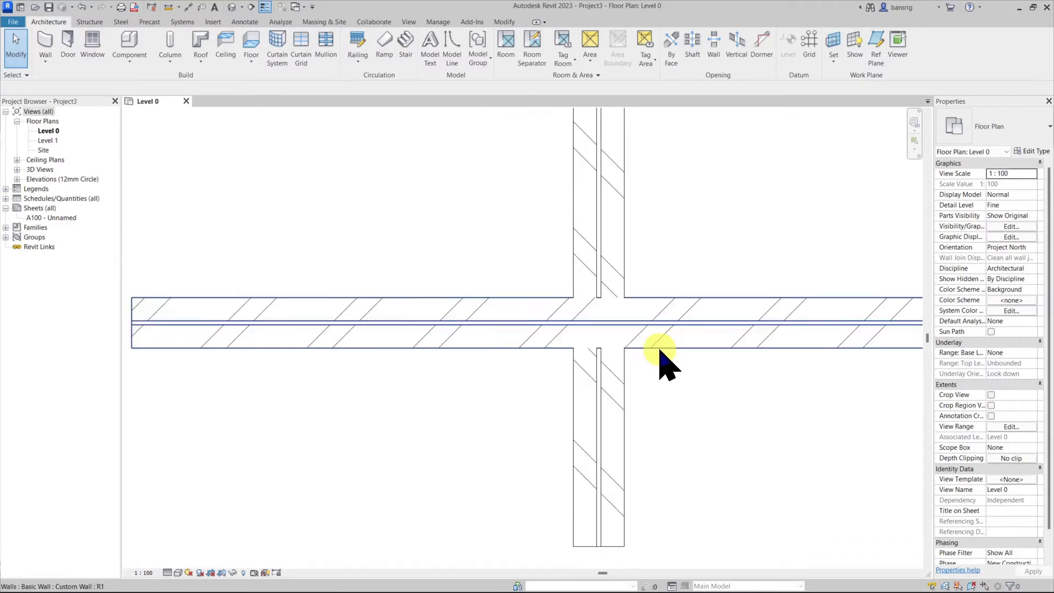
# - Select the horizontal wall and review its Custom Wall core boundaries and 110 brick layers
pyautogui.click(661, 343)
pyautogui.click(1032, 151)
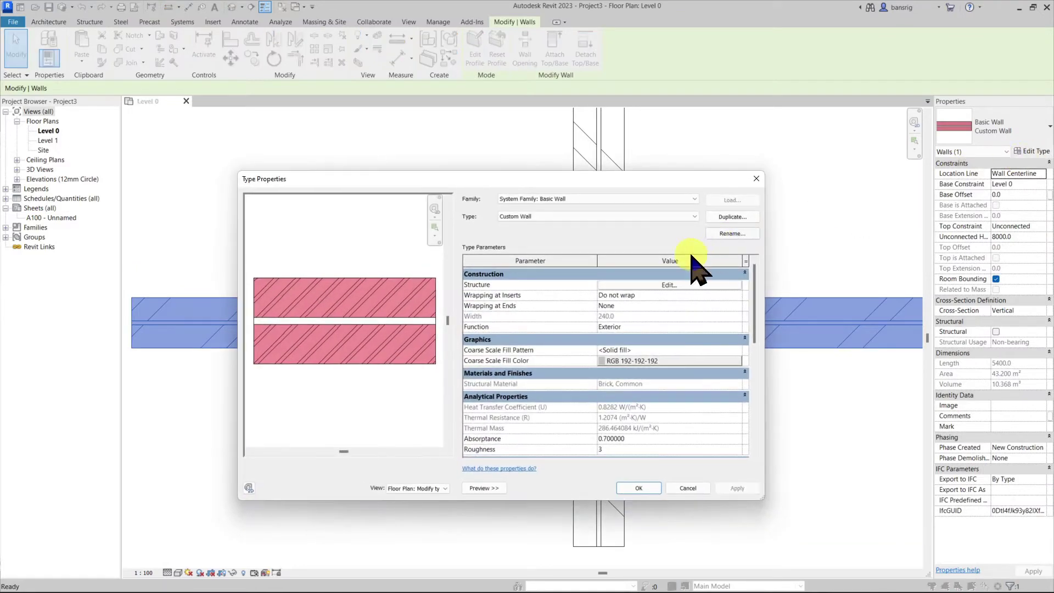
pyautogui.click(673, 285)
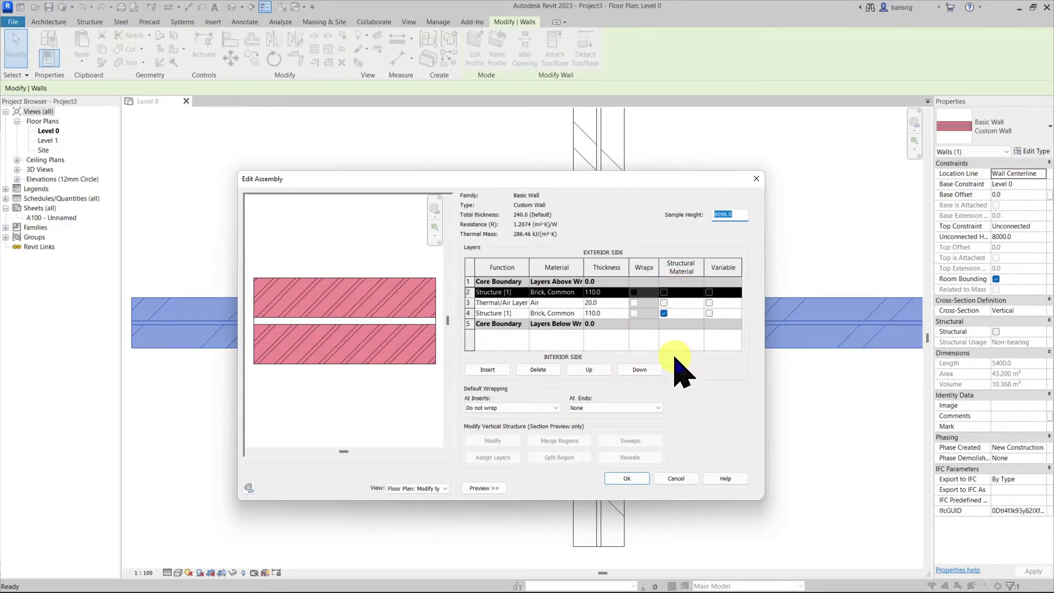
pyautogui.click(471, 281)
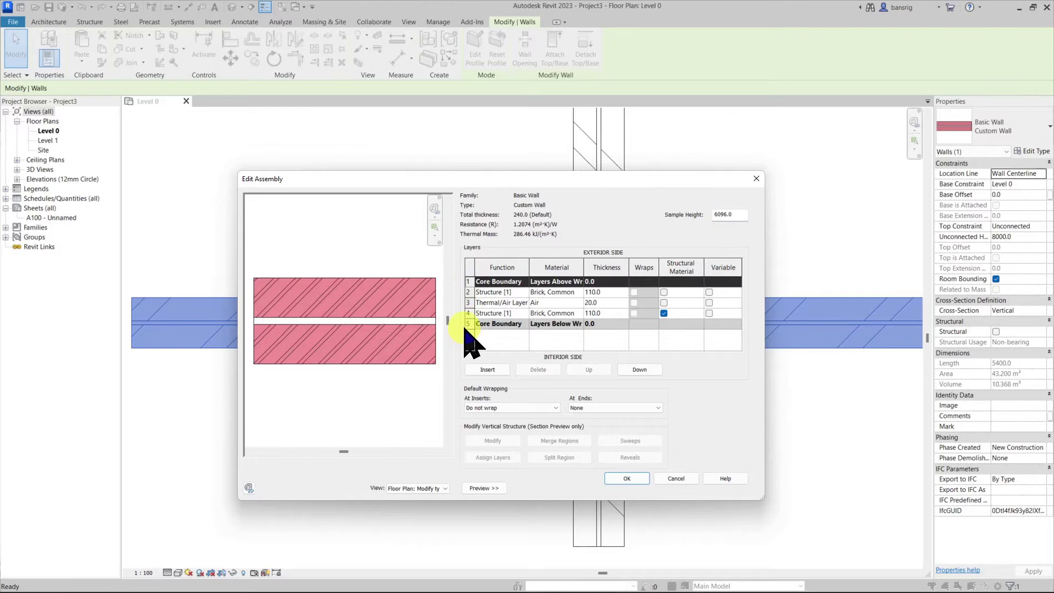
pyautogui.click(474, 323)
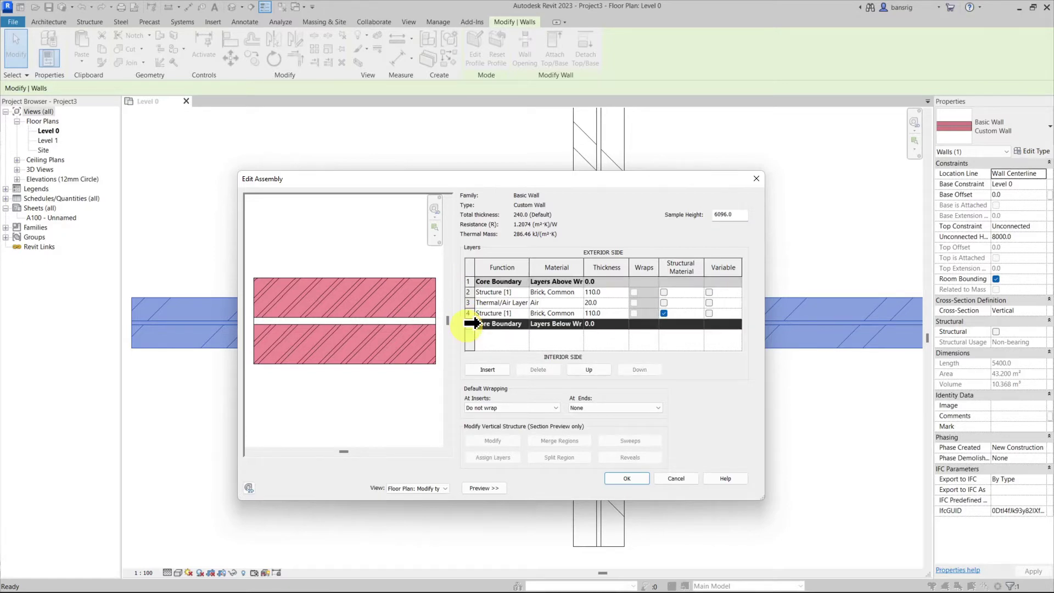
pyautogui.click(592, 291)
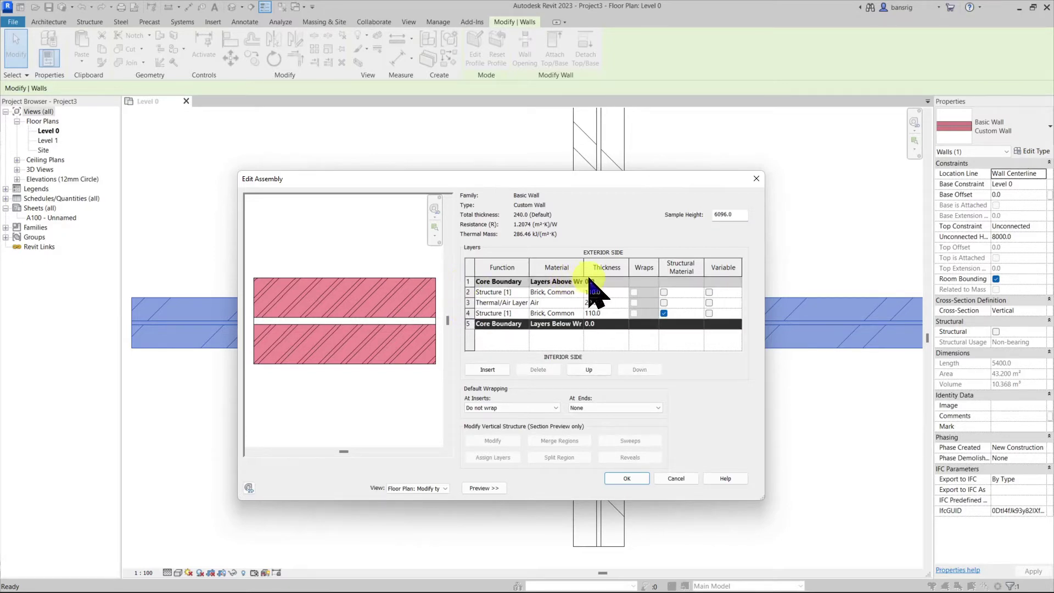
pyautogui.click(573, 290)
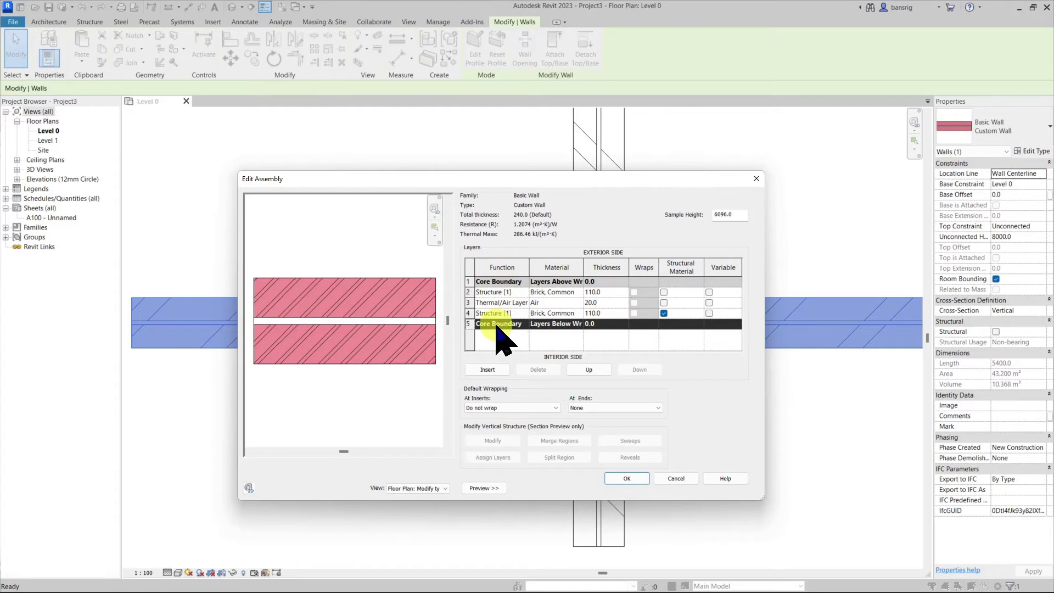
# - Add a 20 mm Substrate [2] layer of Plaster on the exterior side of the core
pyautogui.click(472, 281)
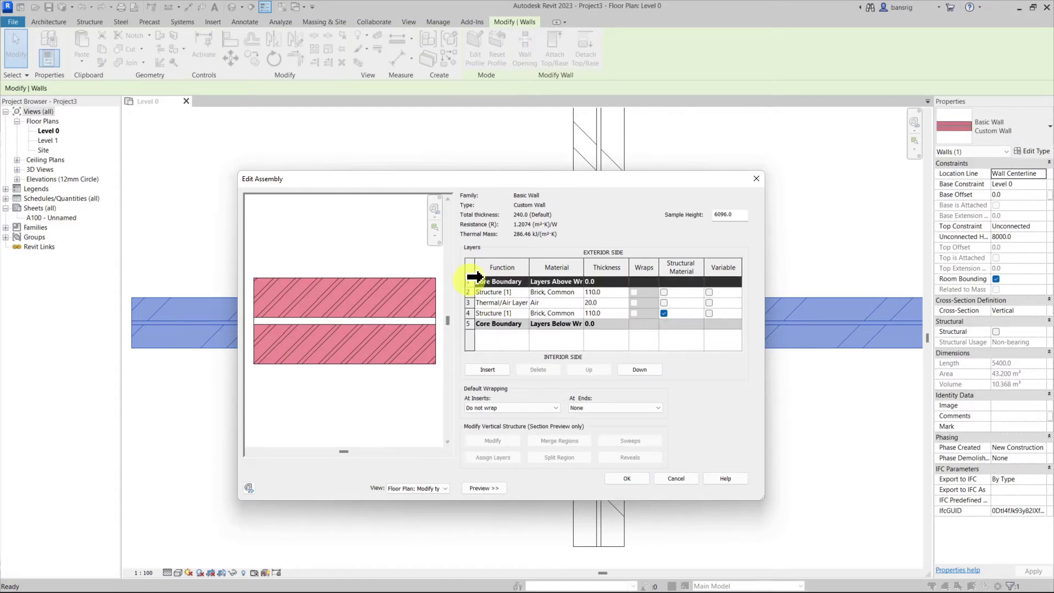
pyautogui.click(486, 370)
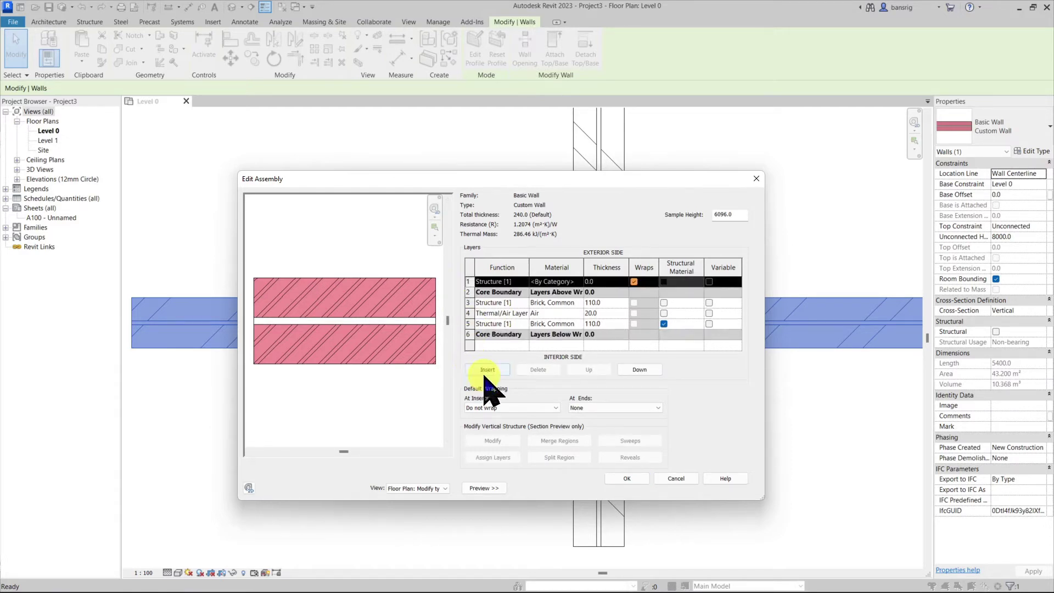
pyautogui.click(517, 282)
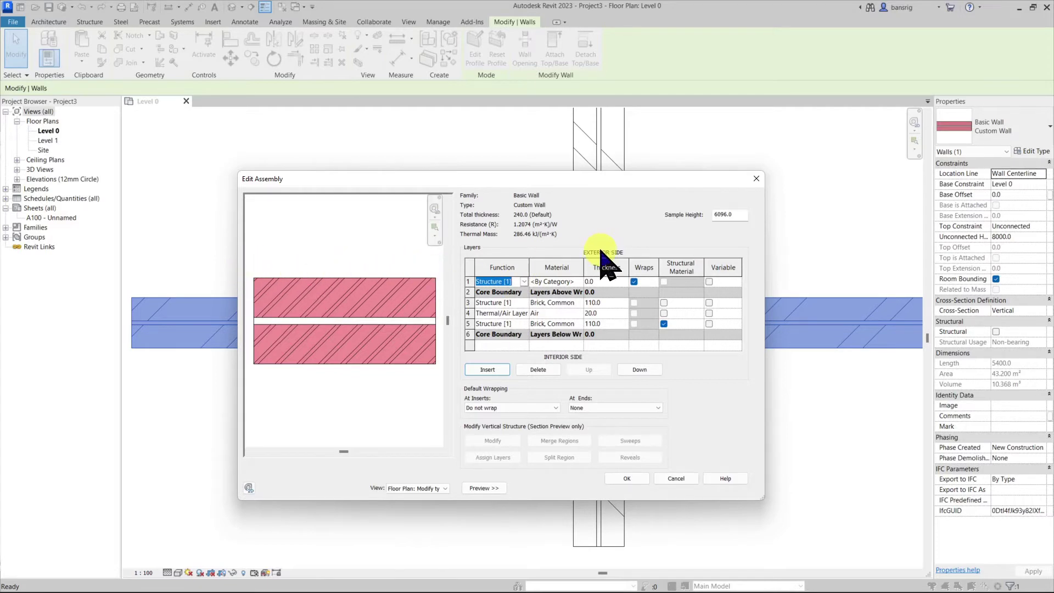
pyautogui.click(523, 282)
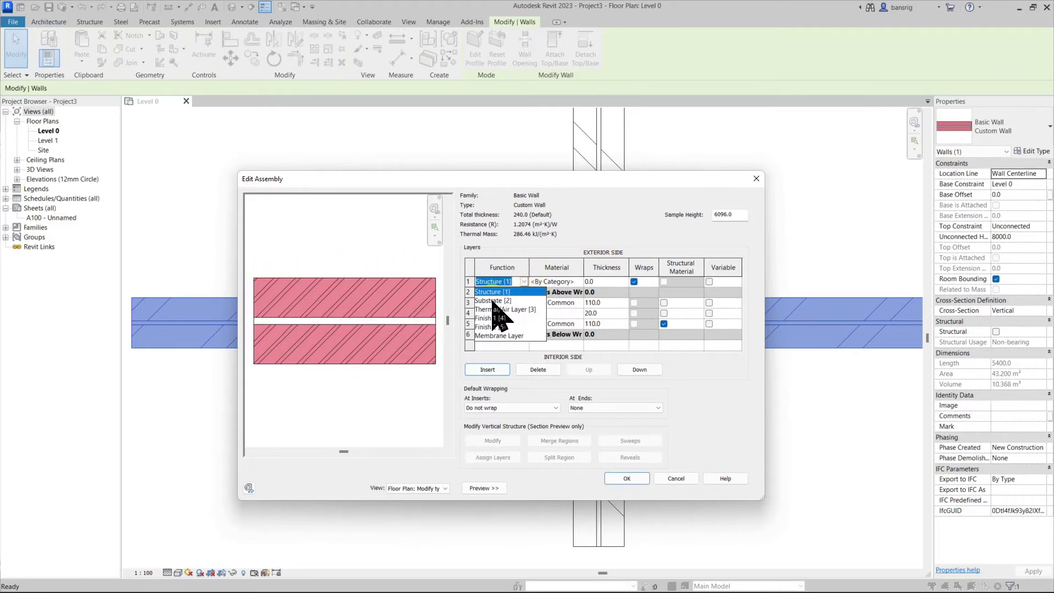
pyautogui.click(492, 301)
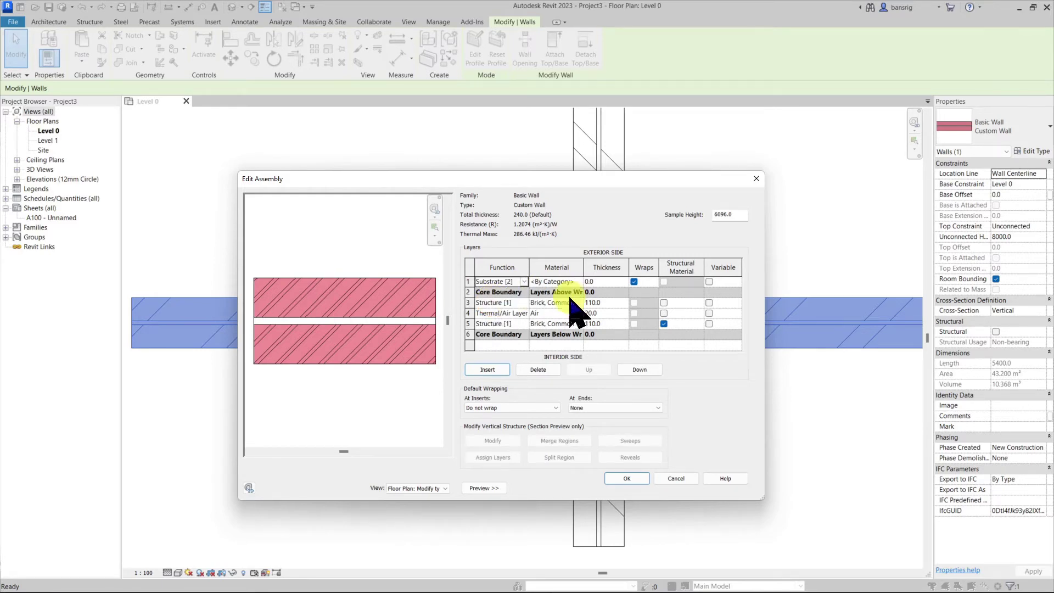
pyautogui.click(611, 281)
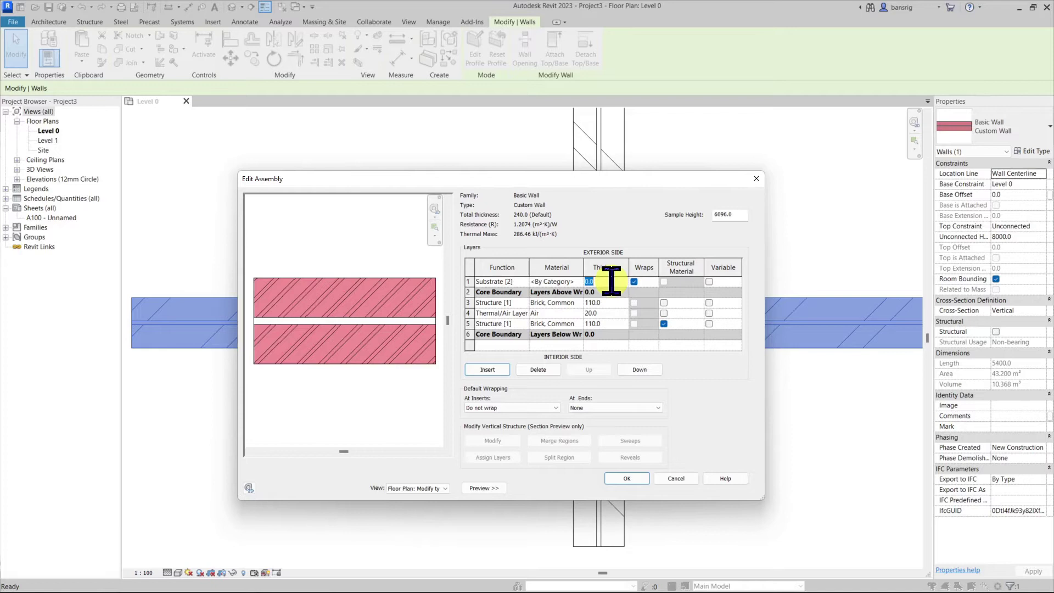
pyautogui.click(568, 282)
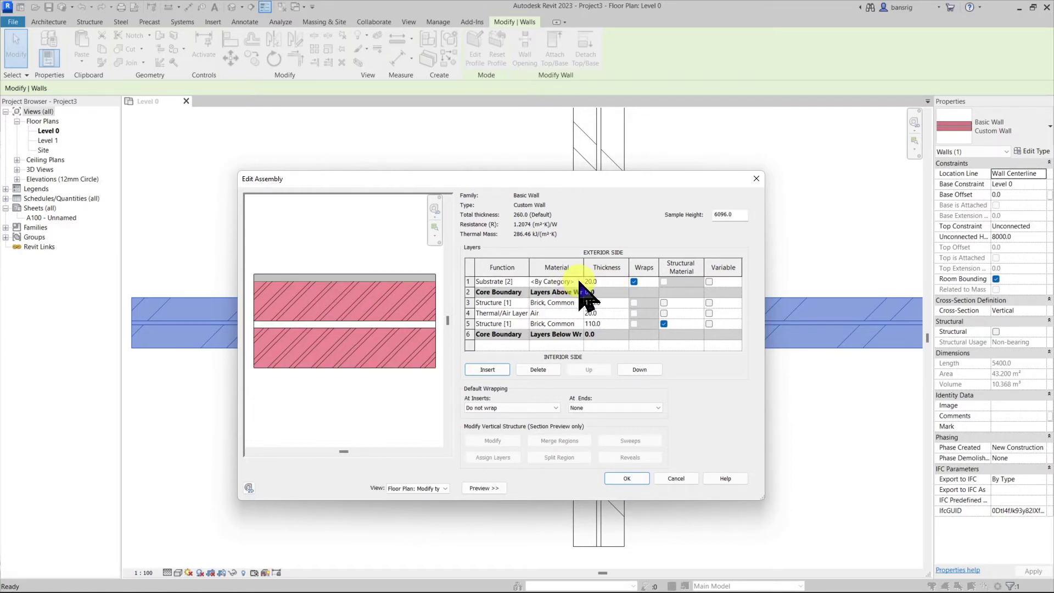
pyautogui.click(579, 281)
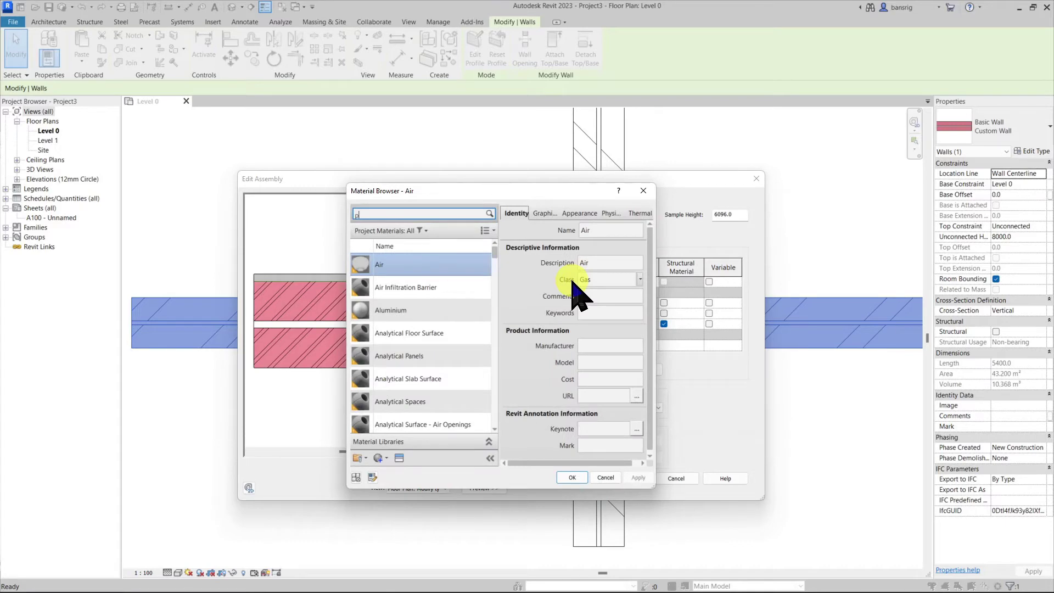
pyautogui.write('plast')
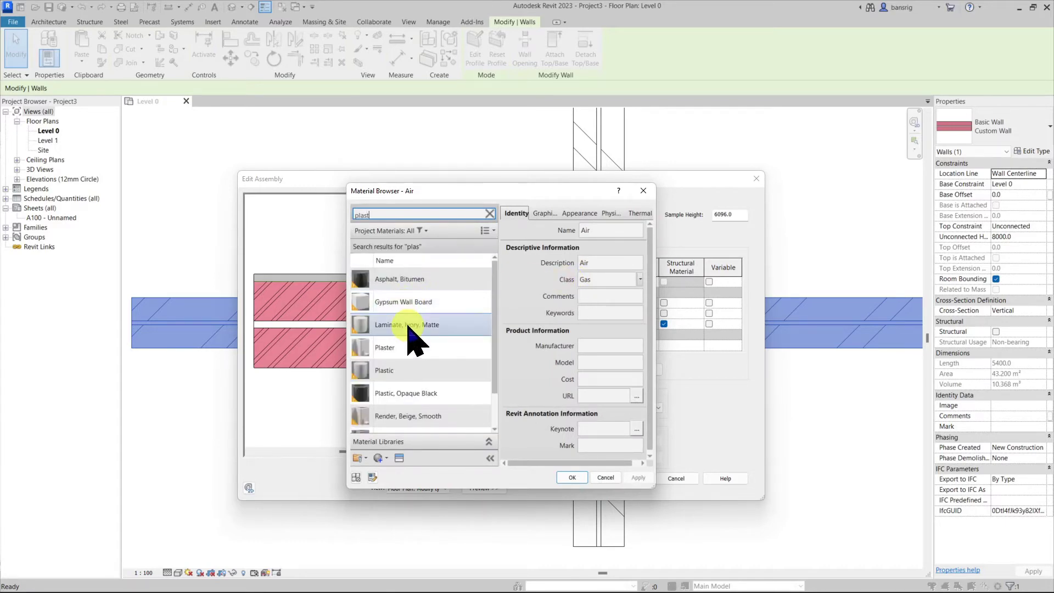
pyautogui.doubleClick(410, 343)
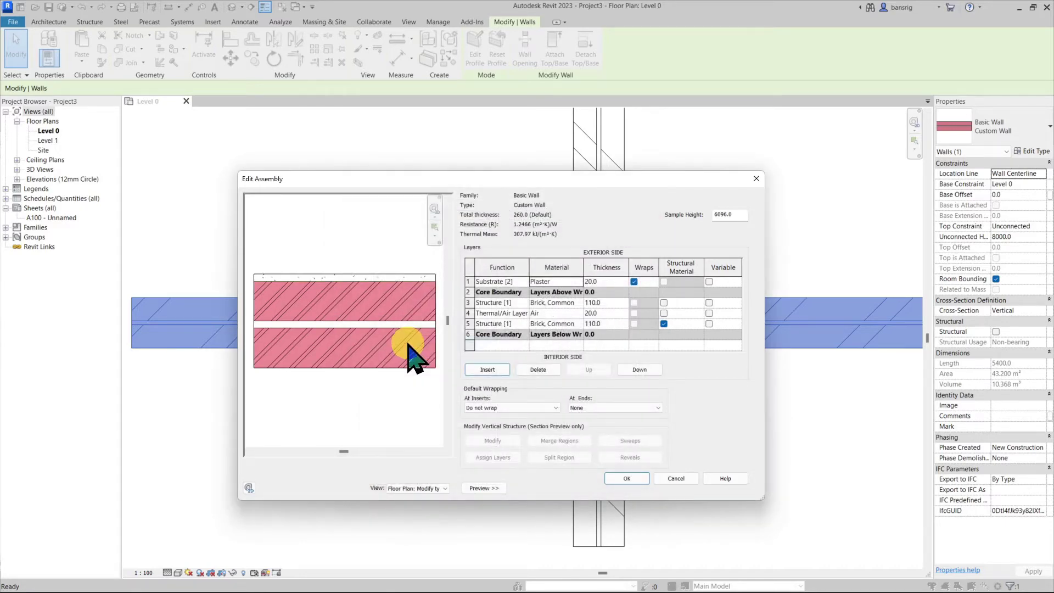
# - Add a 1 mm Finish 1 [4] layer of Paint - White Lining outside the plaster
pyautogui.click(489, 369)
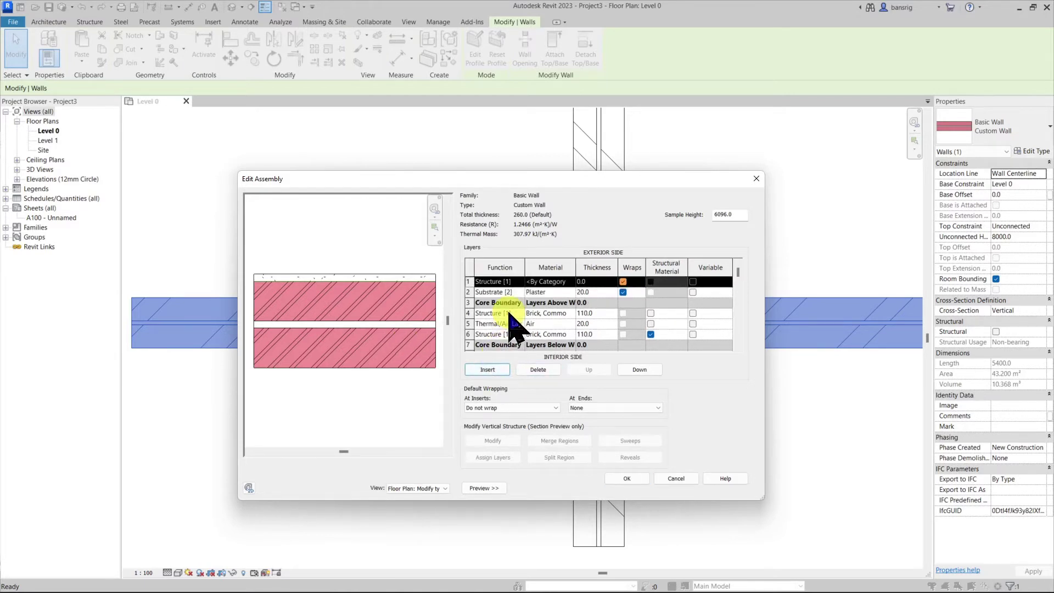
pyautogui.click(493, 281)
pyautogui.click(519, 281)
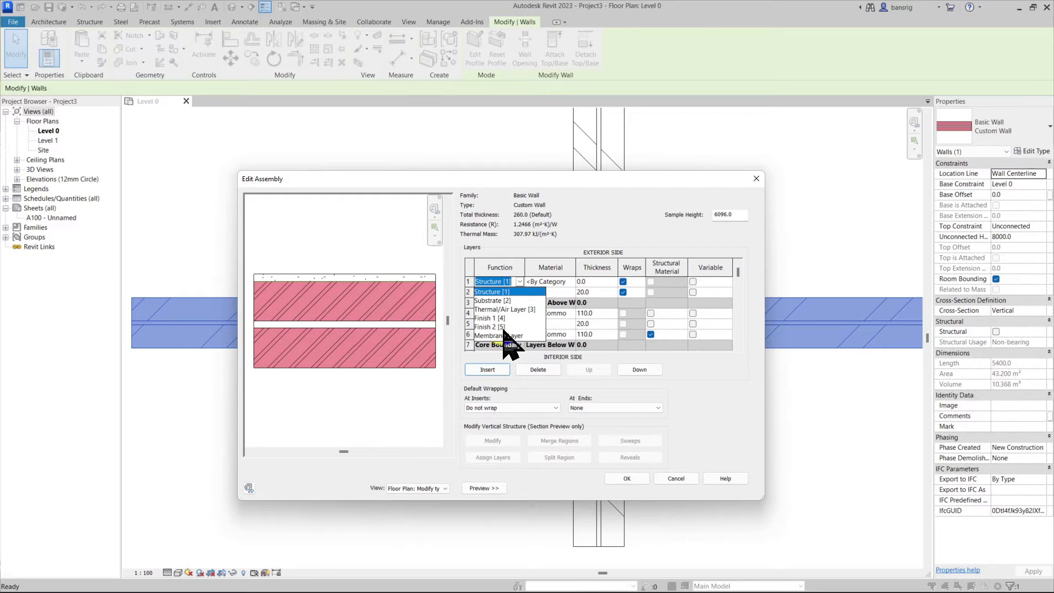
pyautogui.click(494, 318)
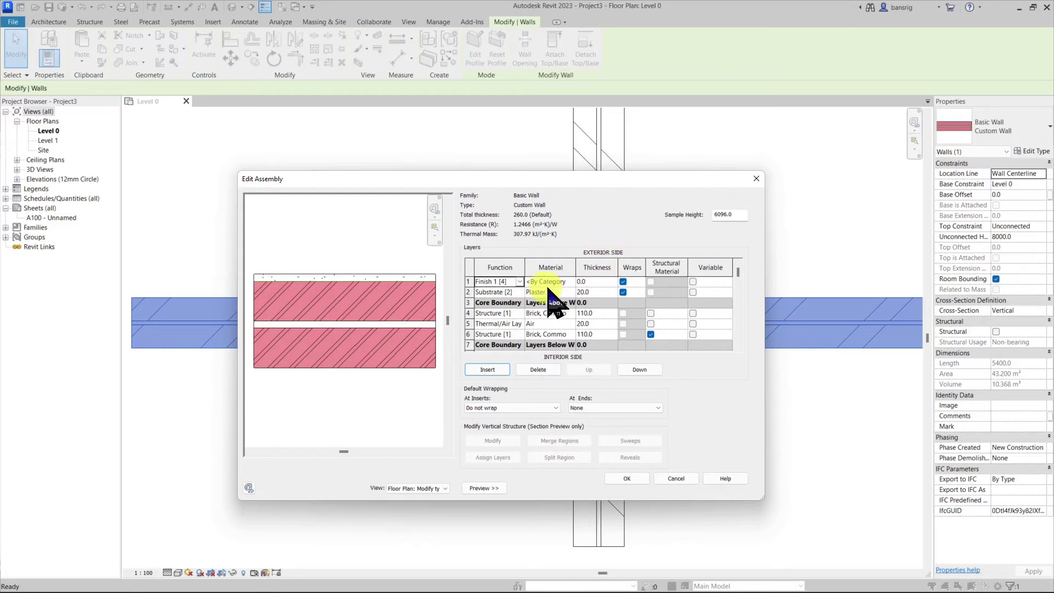
pyautogui.click(598, 281)
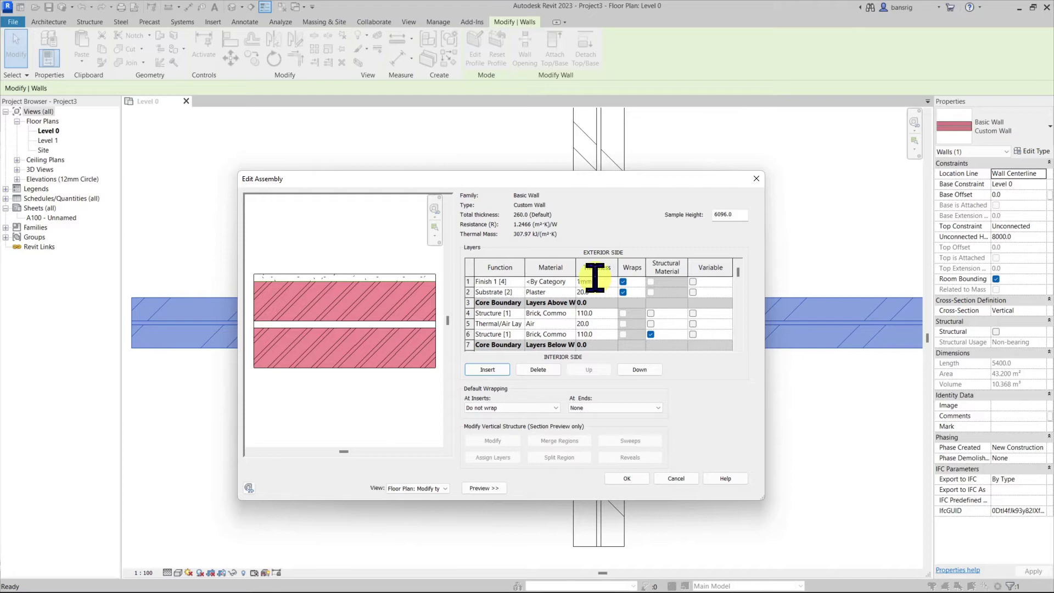
pyautogui.click(571, 281)
pyautogui.click(571, 292)
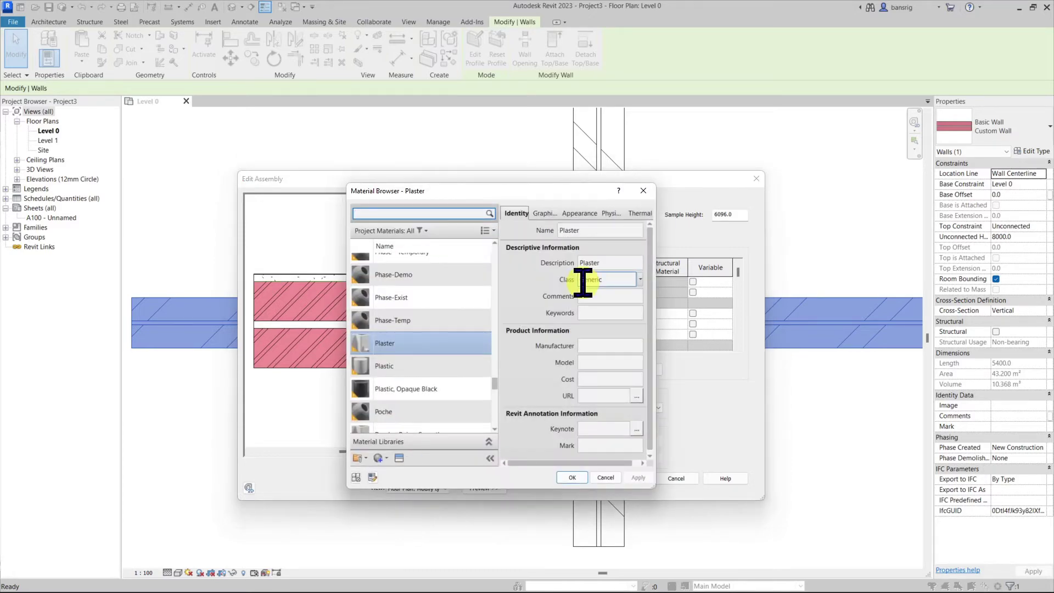
pyautogui.write('pain')
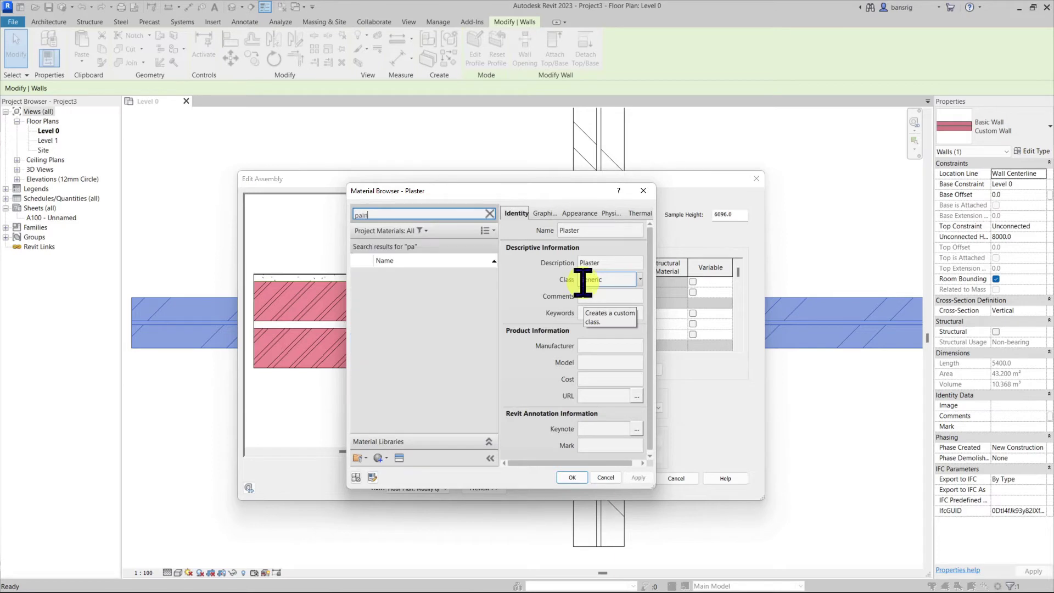
pyautogui.write('t')
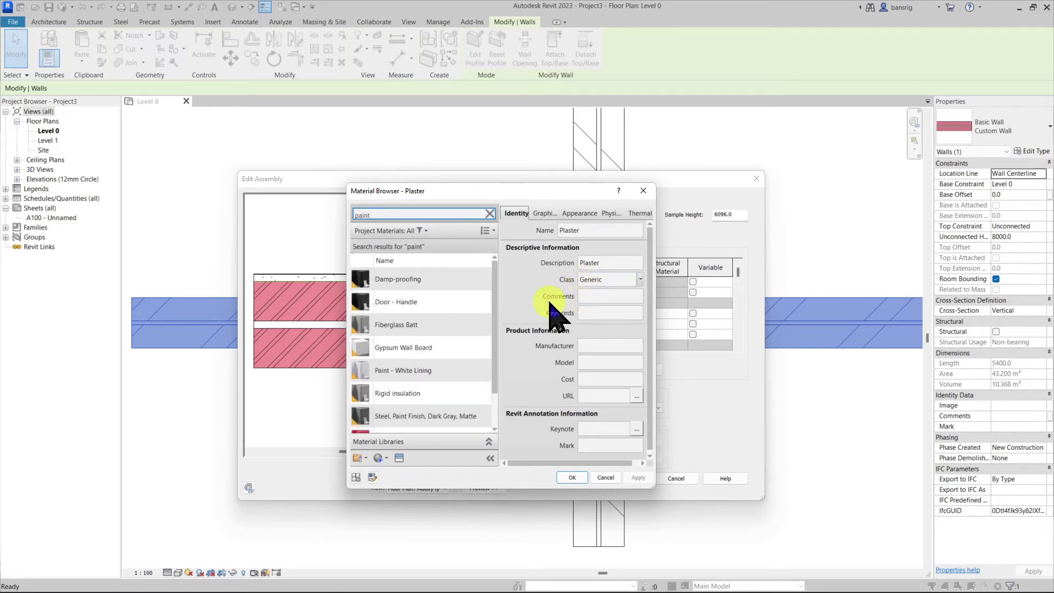
pyautogui.click(431, 372)
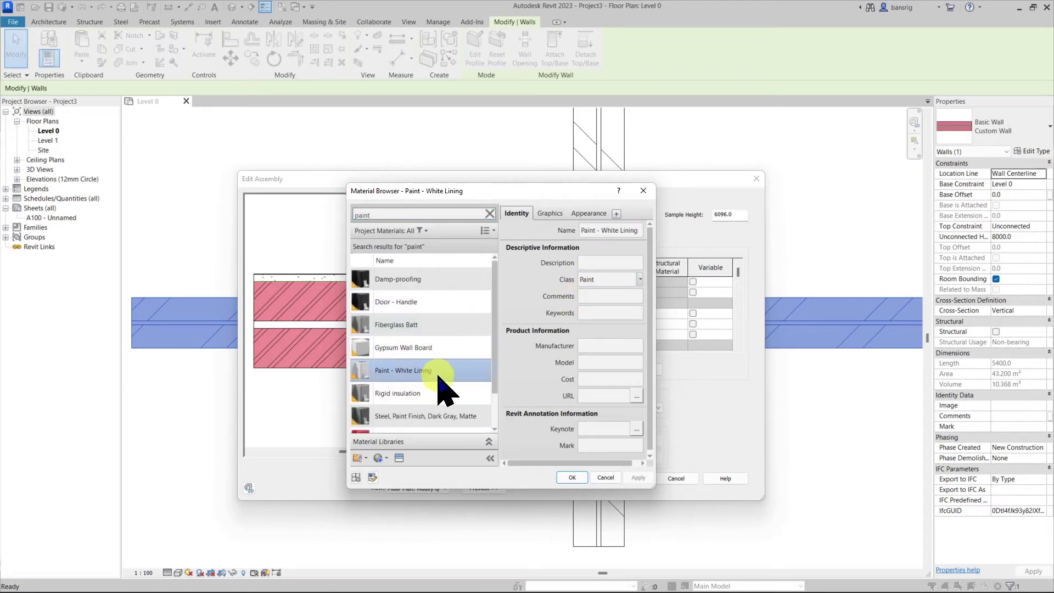
pyautogui.click(572, 477)
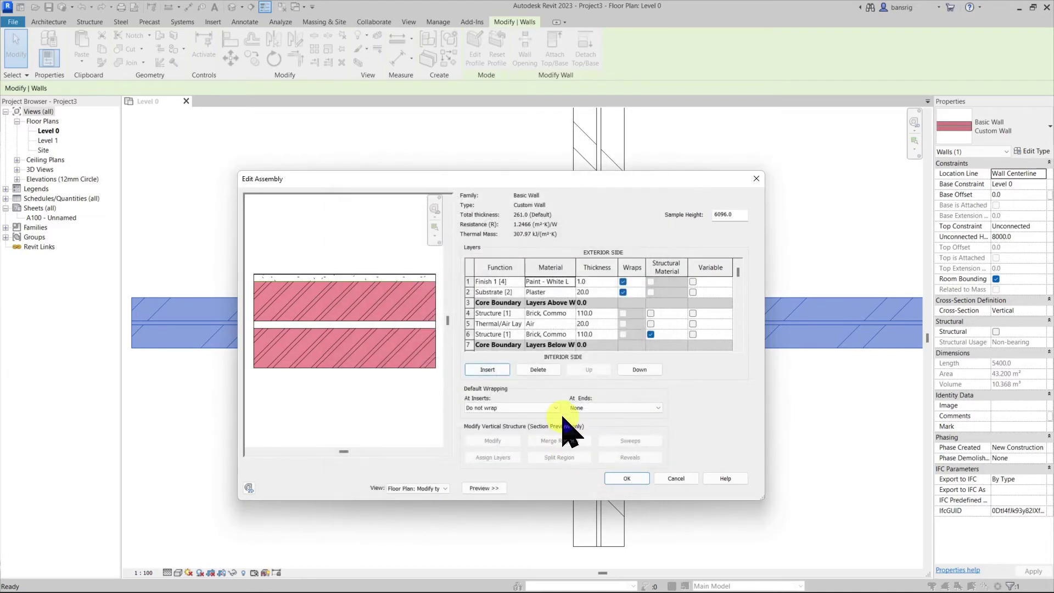
pyautogui.click(504, 344)
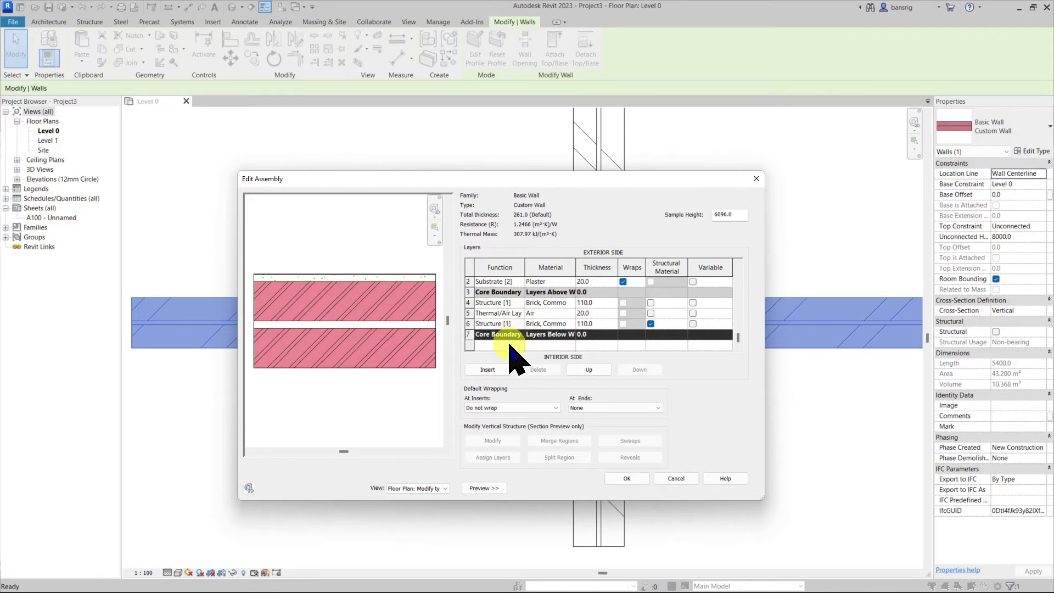
# - Insert a 0 mm layer below the interior core boundary and make it a Membrane Layer
pyautogui.click(488, 369)
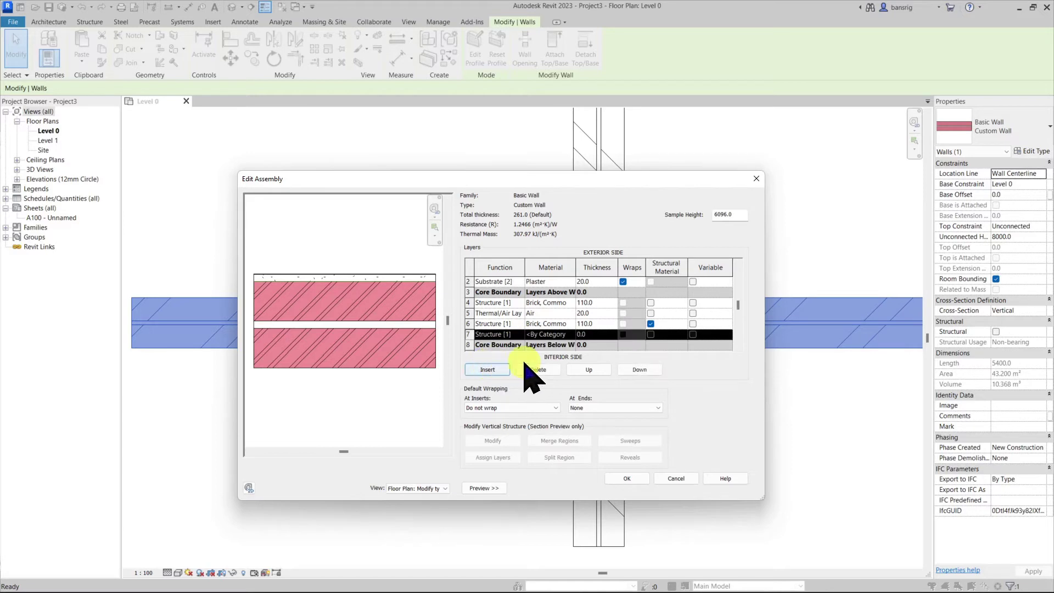
pyautogui.click(637, 369)
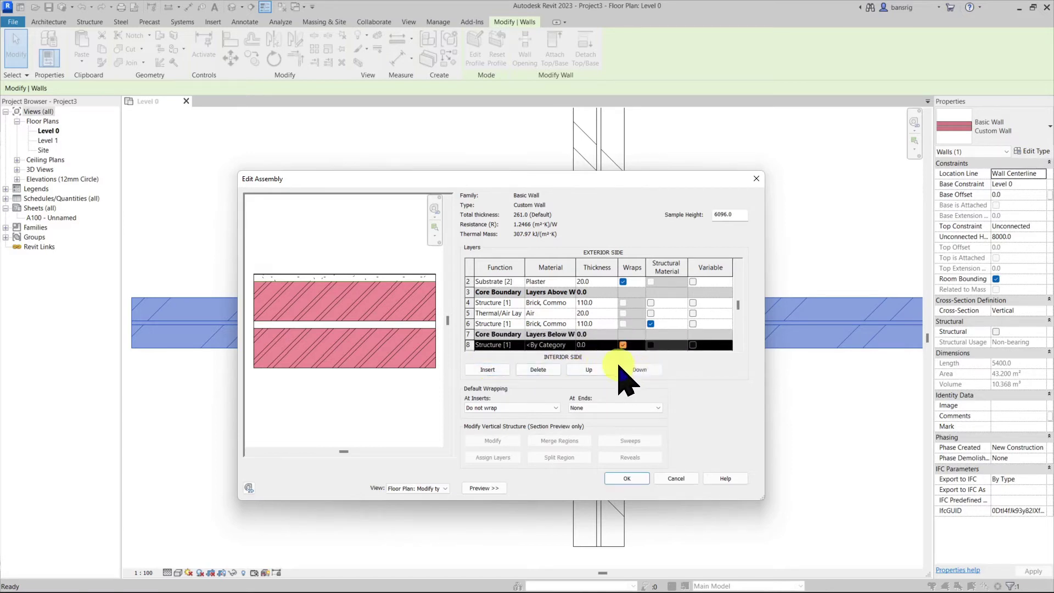
pyautogui.click(505, 344)
pyautogui.click(597, 335)
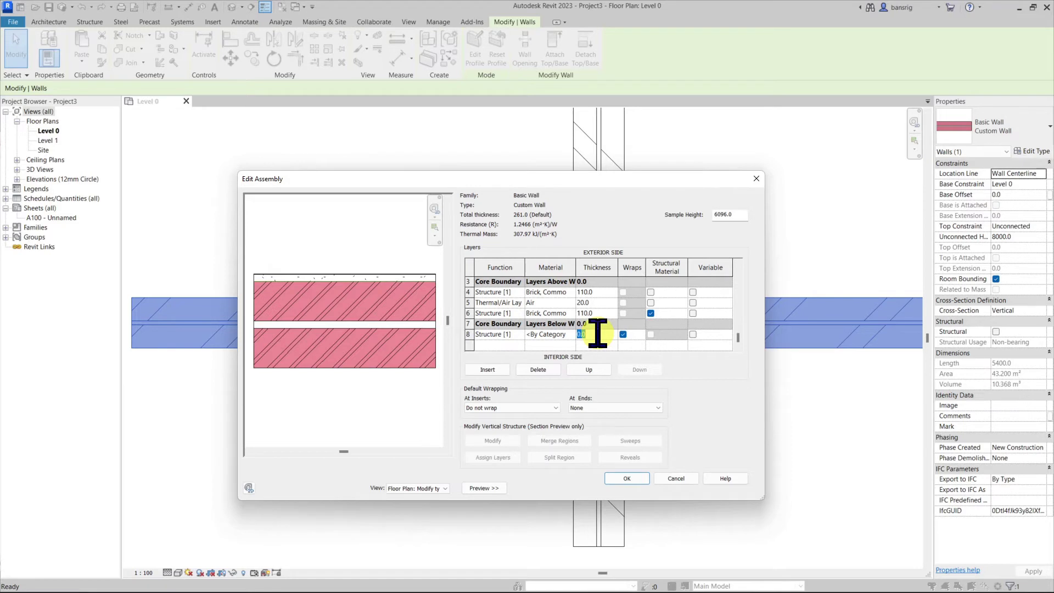
pyautogui.click(507, 334)
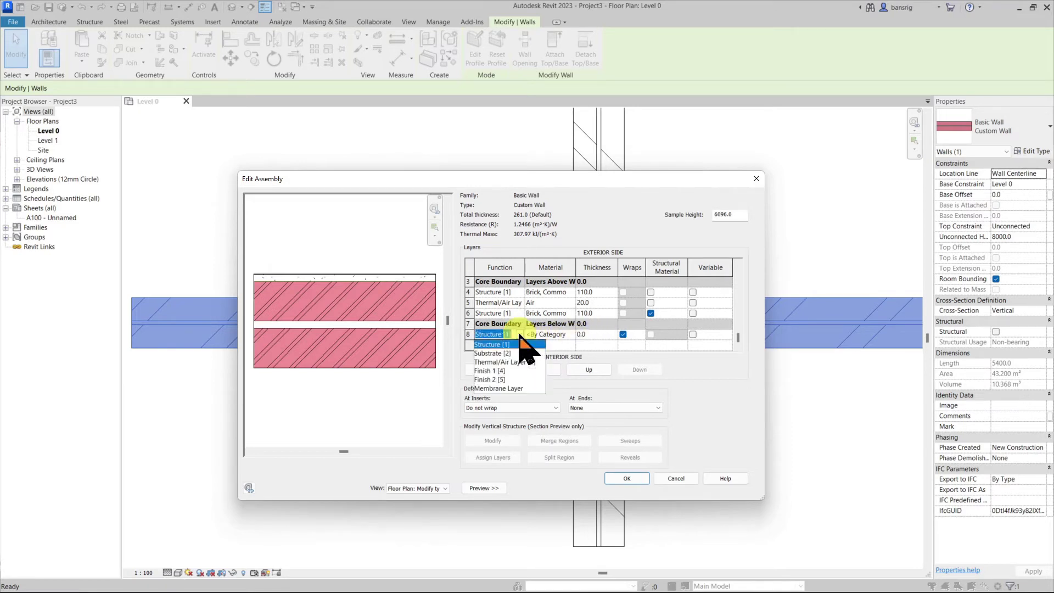
pyautogui.click(498, 388)
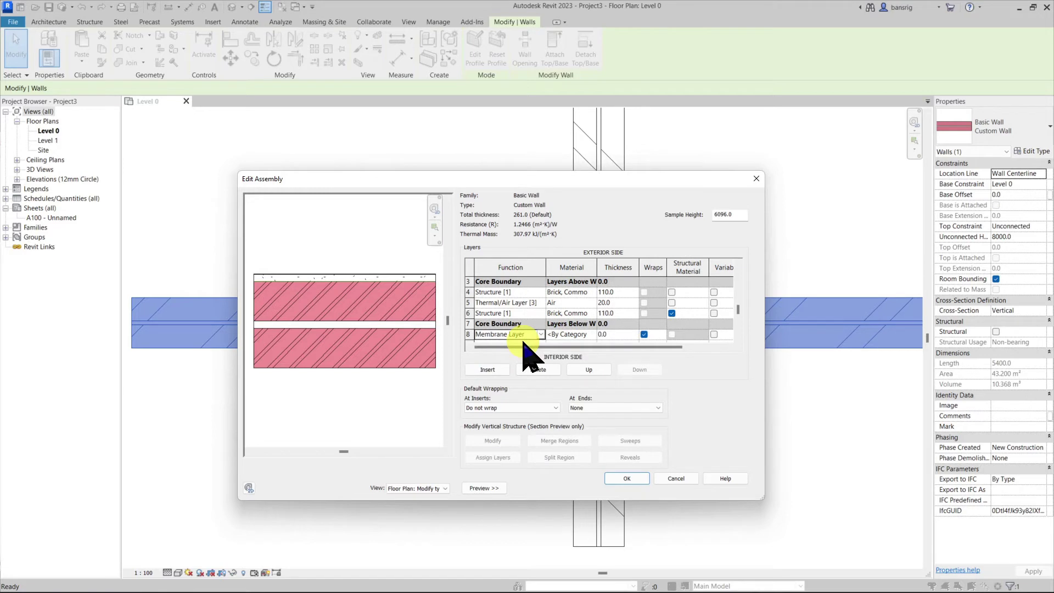
pyautogui.click(615, 334)
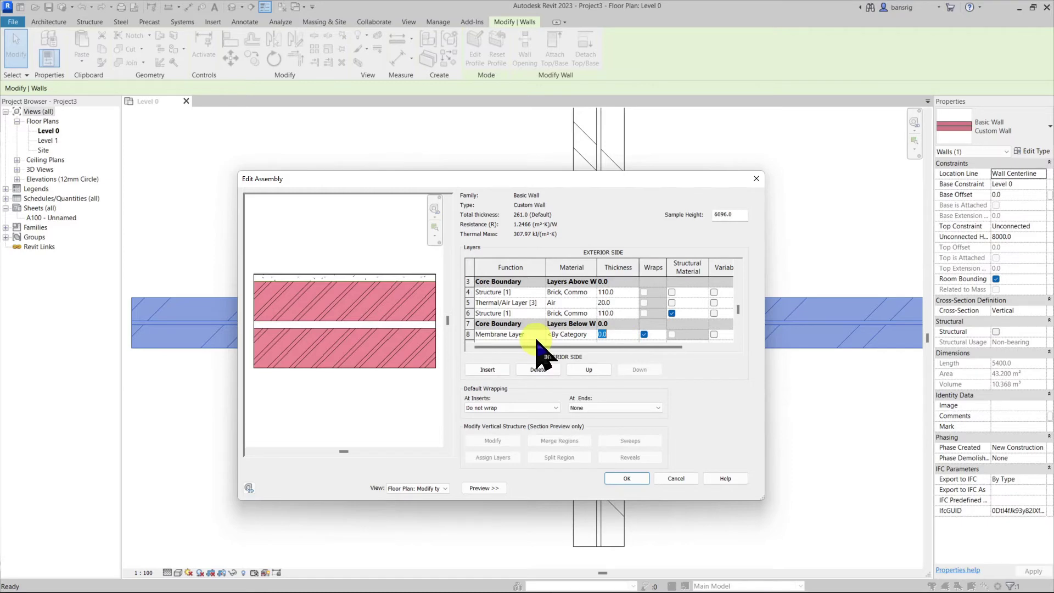
# - Assign Vapor Retarder to the membrane layer and insert another layer
pyautogui.click(571, 335)
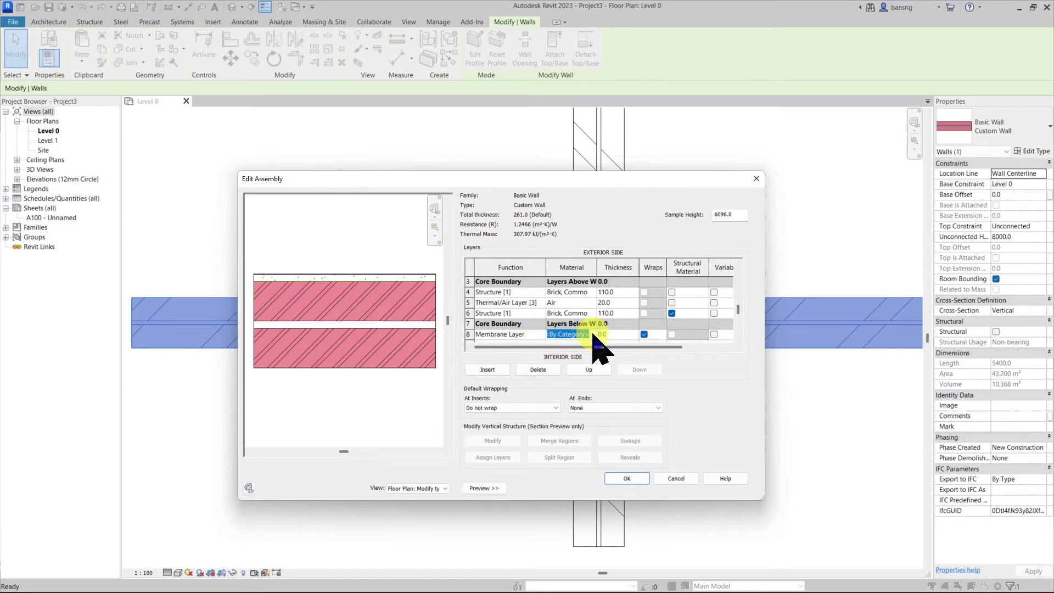
pyautogui.click(593, 335)
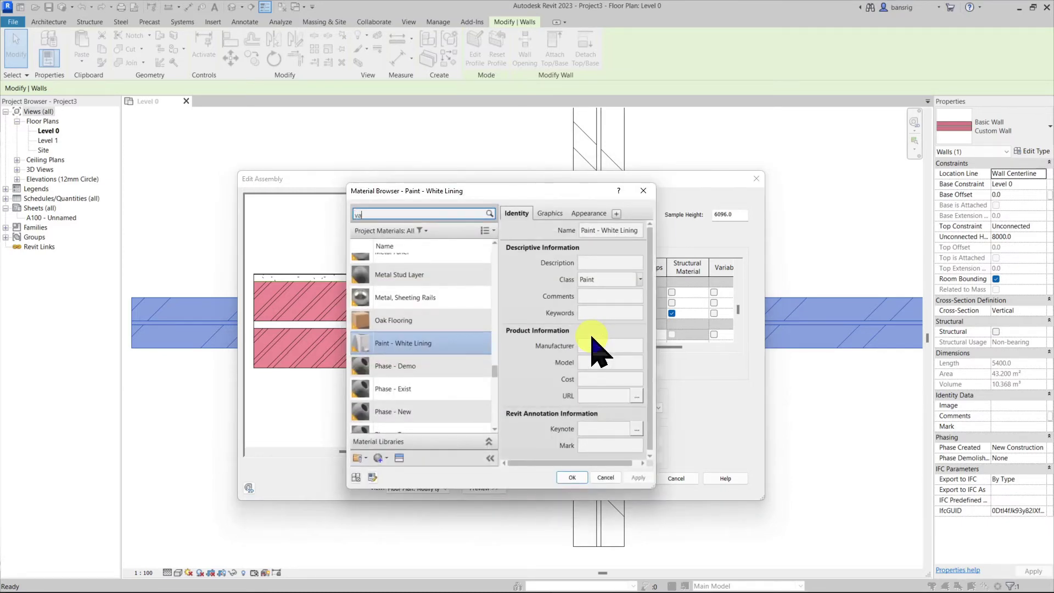
pyautogui.click(447, 281)
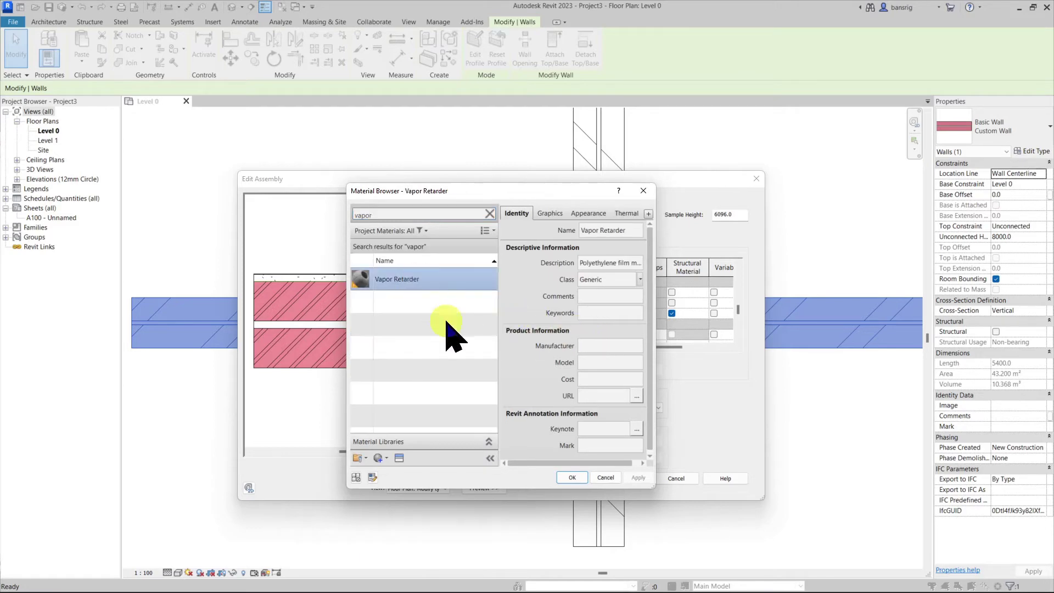
pyautogui.click(572, 478)
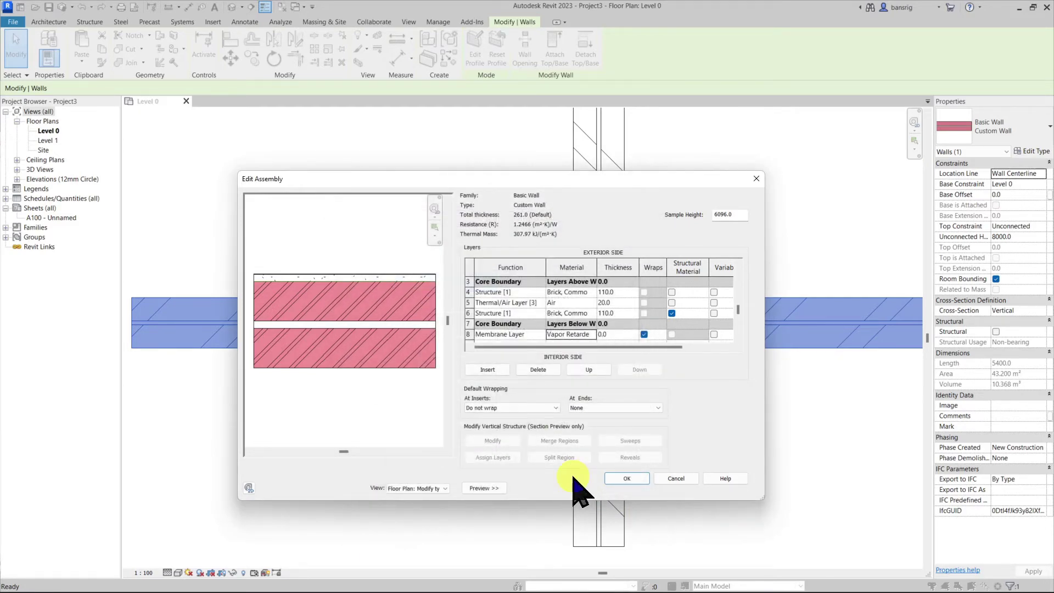
pyautogui.click(487, 370)
# - Make layer 9, below the membrane, a 20 mm Substrate layer of Plaster
pyautogui.click(639, 370)
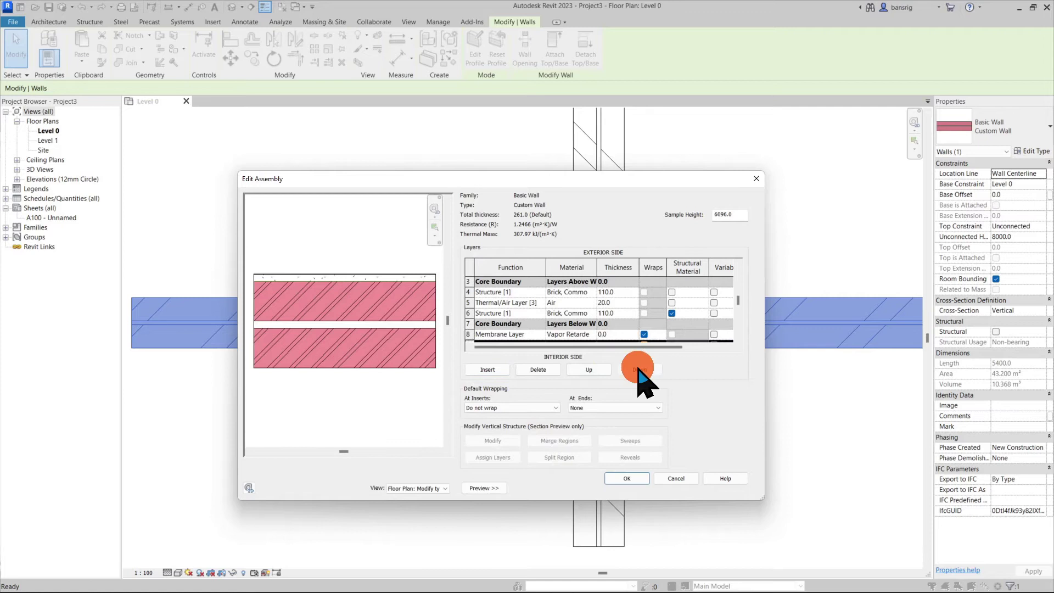
pyautogui.scroll(-2, 510, 274)
pyautogui.click(505, 324)
pyautogui.click(541, 323)
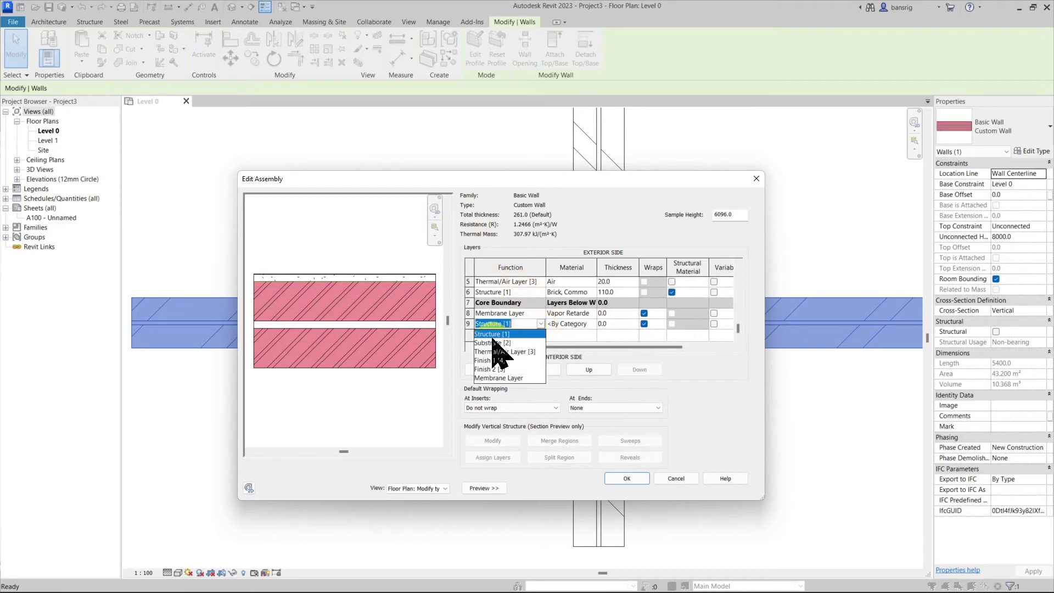
pyautogui.click(488, 342)
pyautogui.click(617, 324)
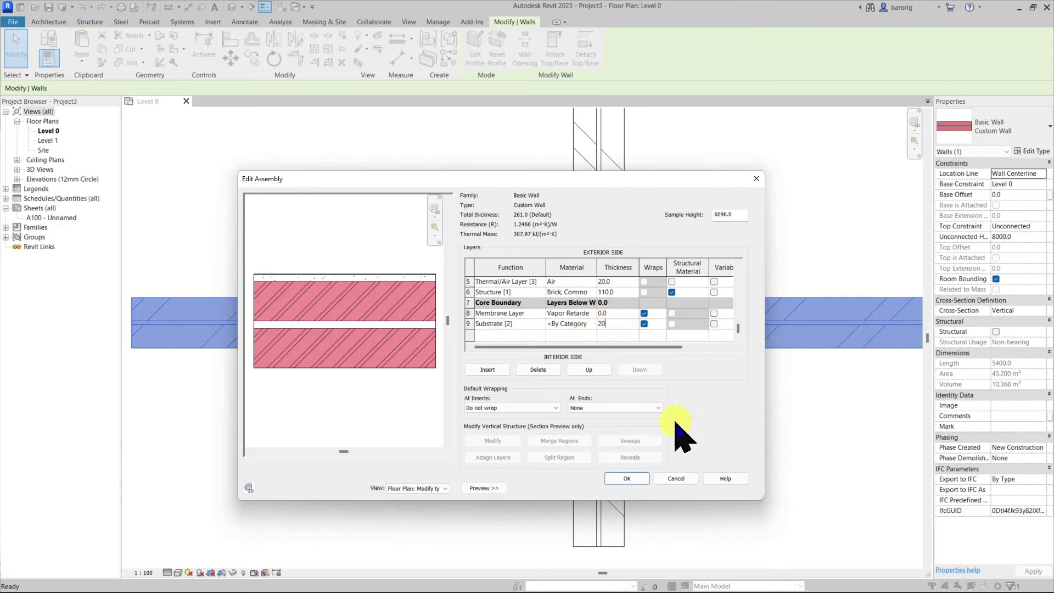
pyautogui.moveTo(764, 499); pyautogui.dragTo(816, 581)
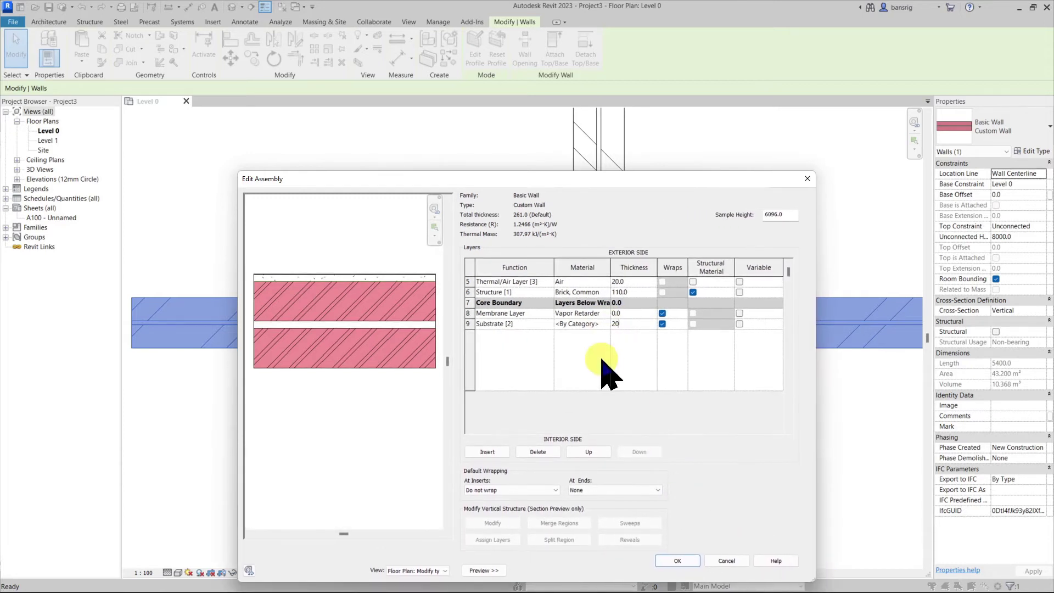
pyautogui.click(593, 292)
pyautogui.hotkey('ctrl', 'c')
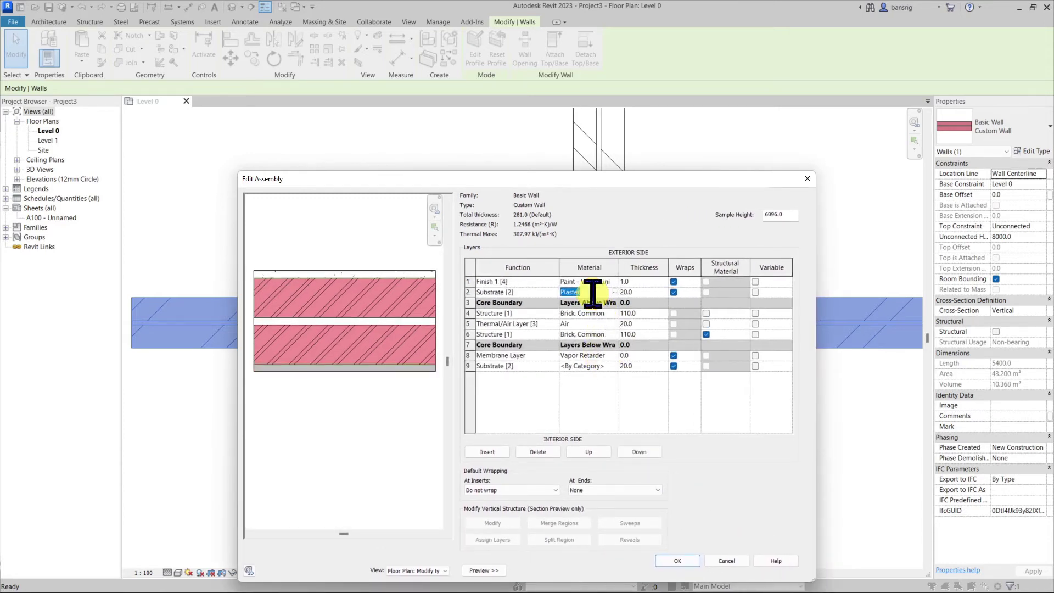
pyautogui.click(604, 366)
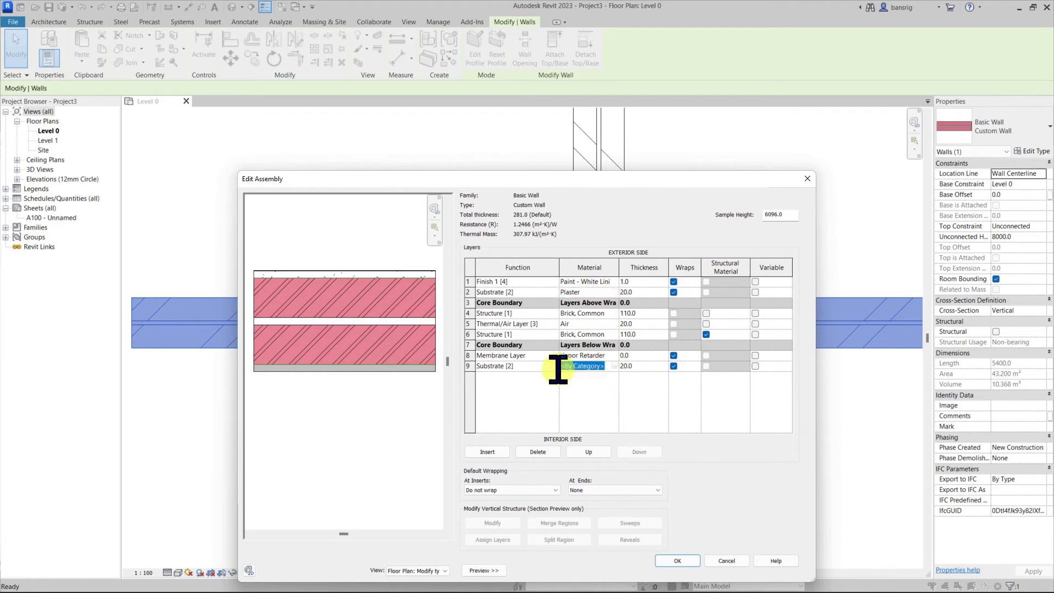
pyautogui.hotkey('ctrl', 'v')
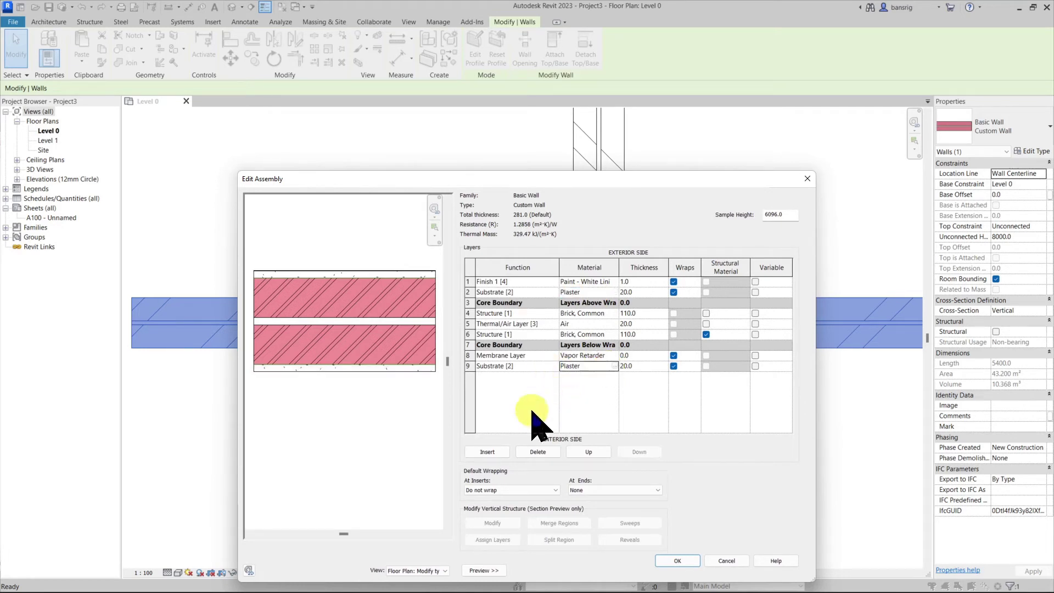
# - Add a bottom Finish 2 layer, 1.0 mm thick, in Terracotta - Rainscreen
pyautogui.click(487, 451)
pyautogui.click(625, 451)
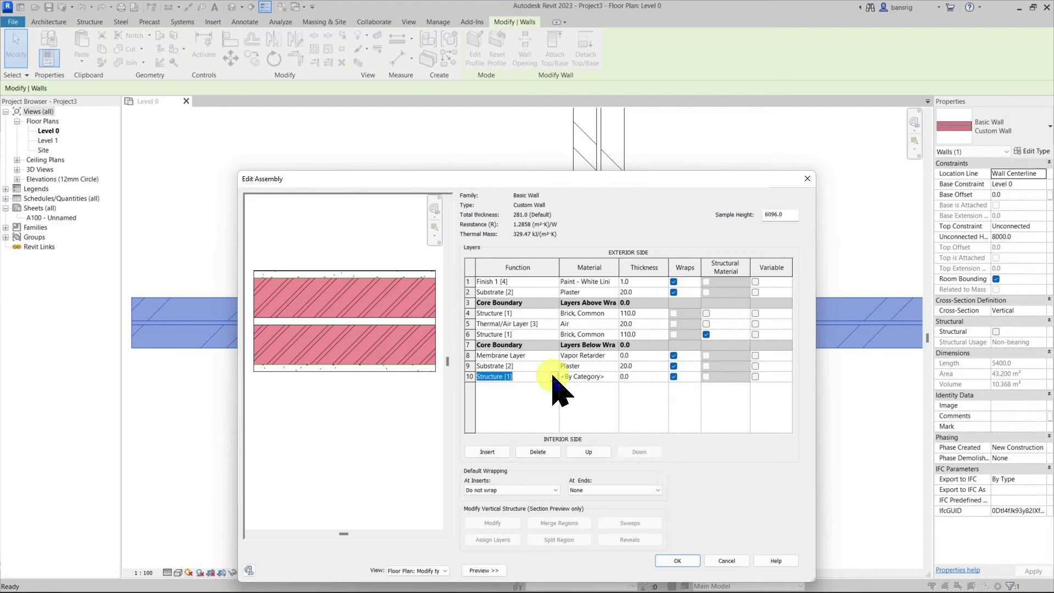
pyautogui.click(510, 376)
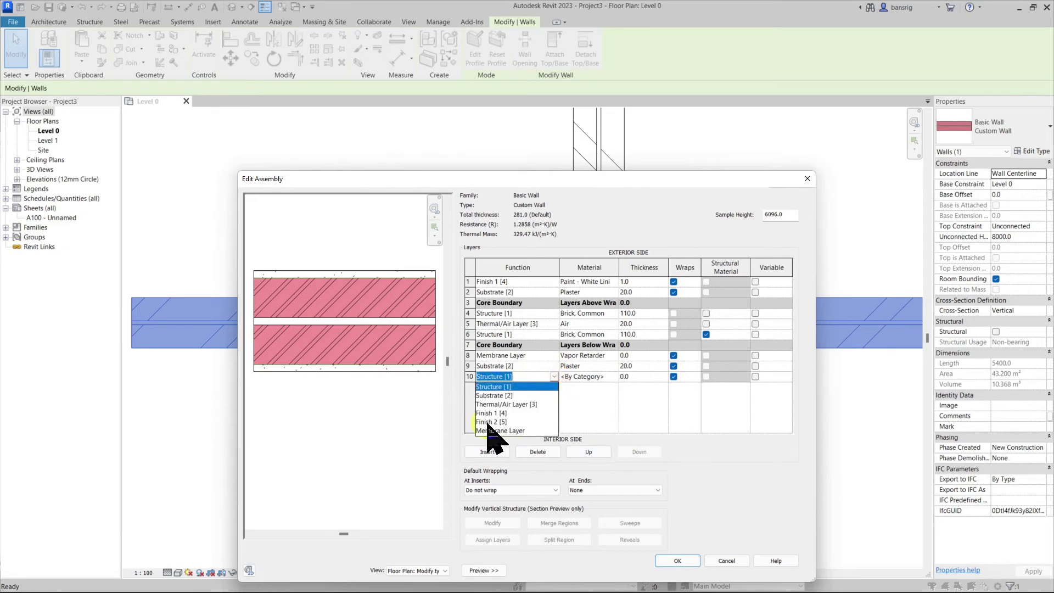
pyautogui.click(489, 421)
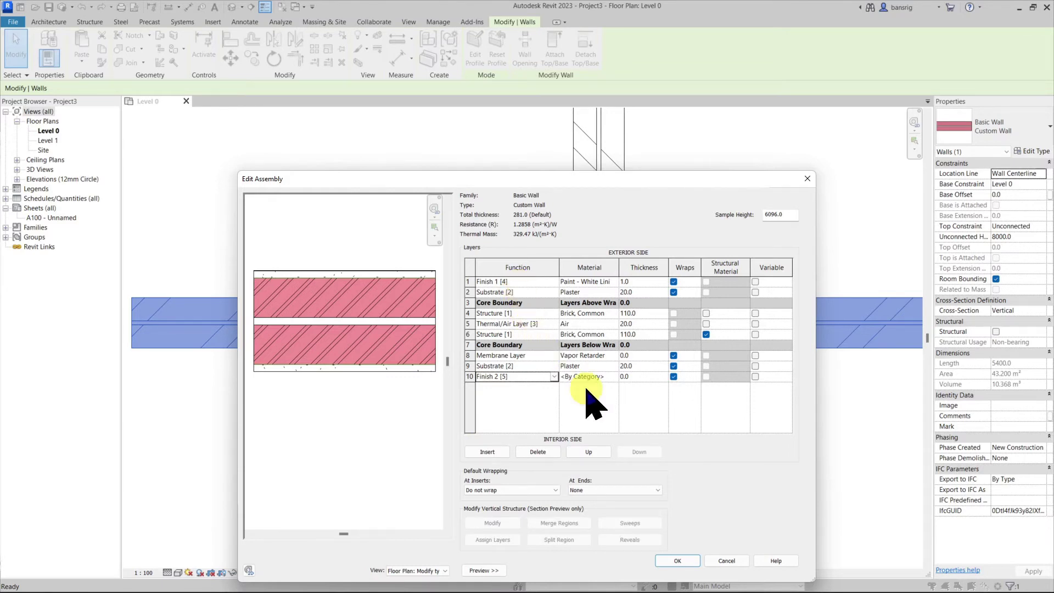
pyautogui.click(638, 376)
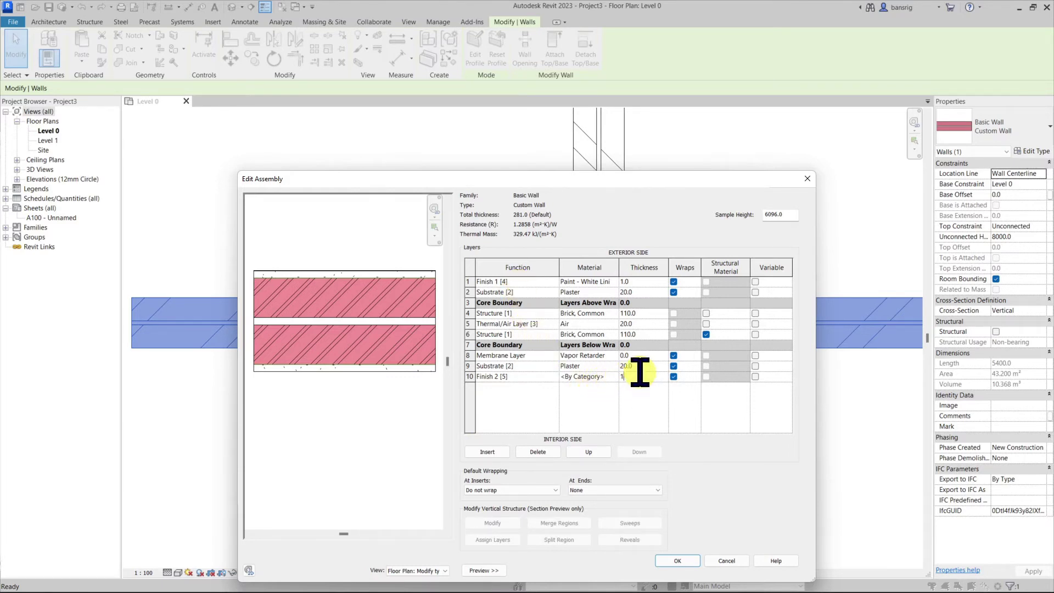
pyautogui.write('1')
pyautogui.click(601, 355)
pyautogui.click(614, 355)
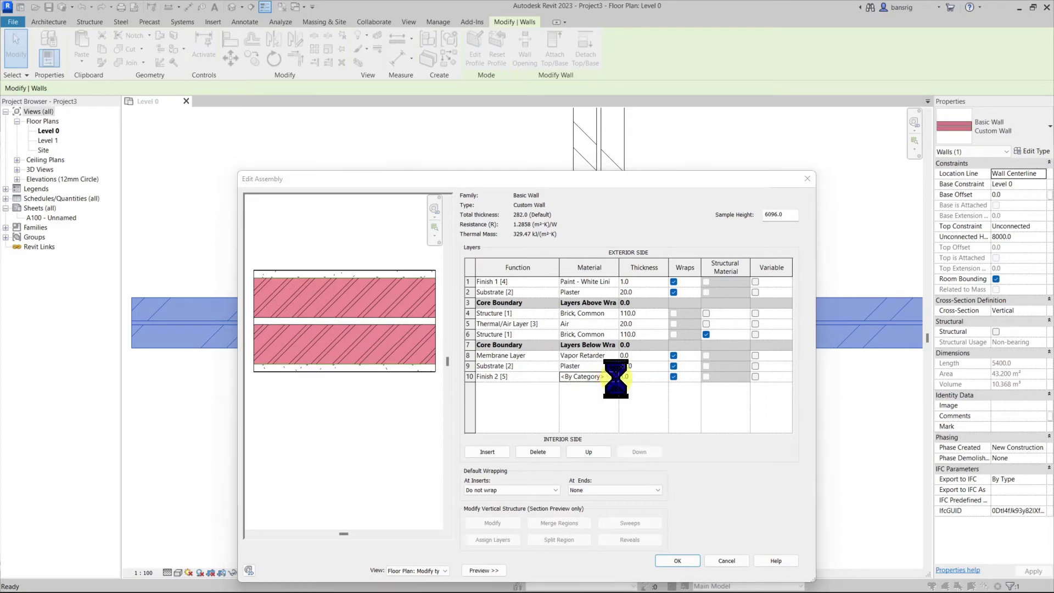
pyautogui.click(452, 372)
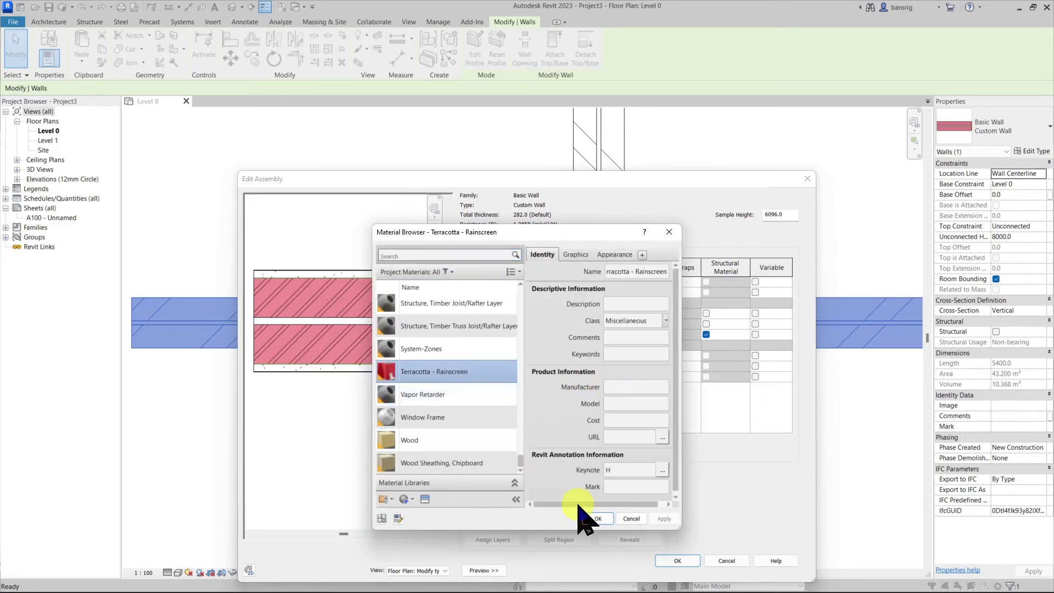
pyautogui.click(597, 518)
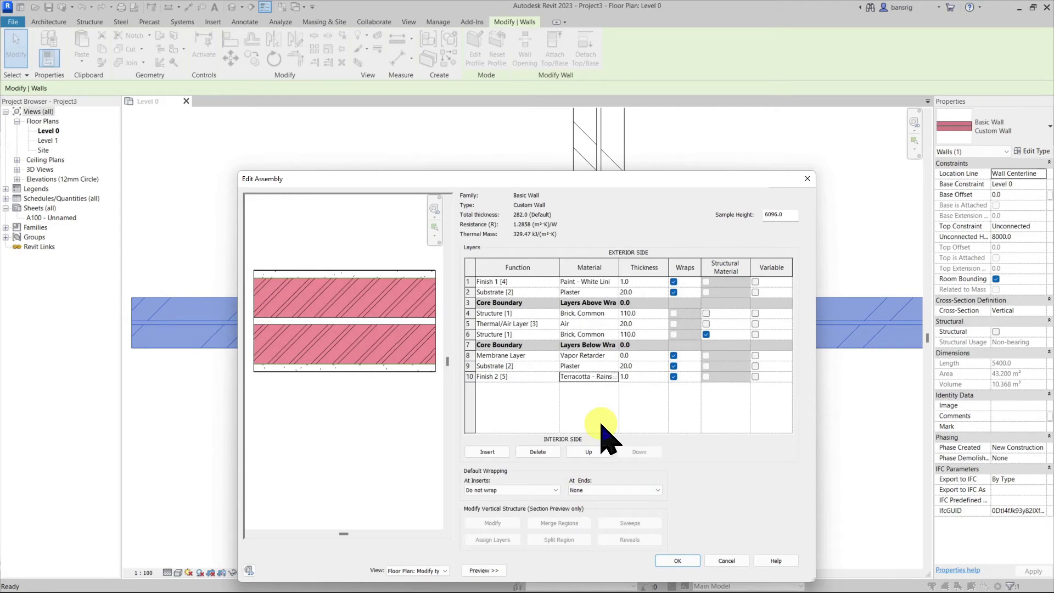
# - Accept the 282 mm assembly in Edit Assembly and Type Properties, then deselect the wall
pyautogui.click(675, 560)
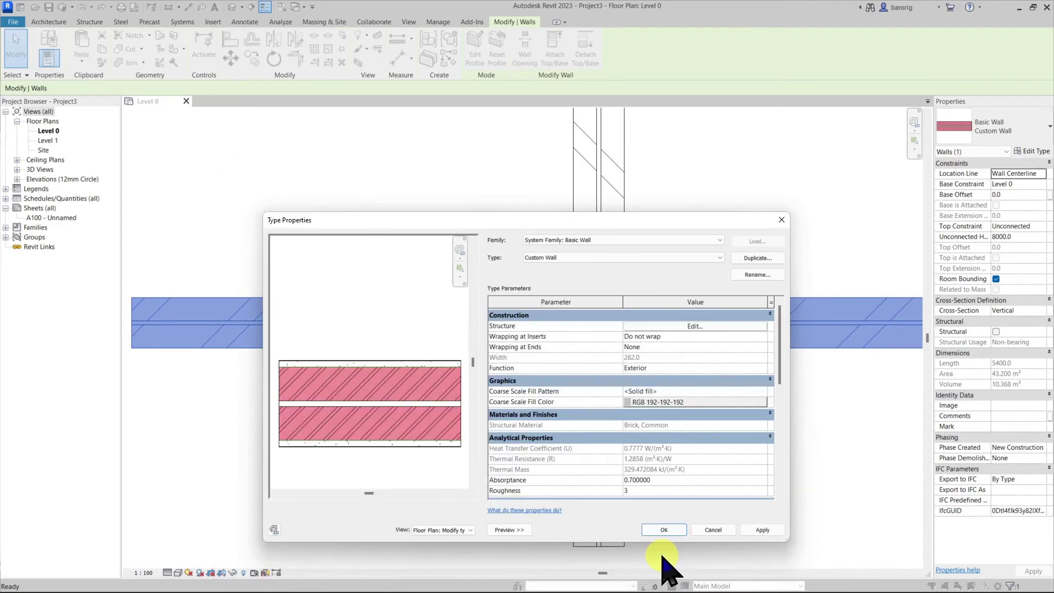
pyautogui.click(663, 529)
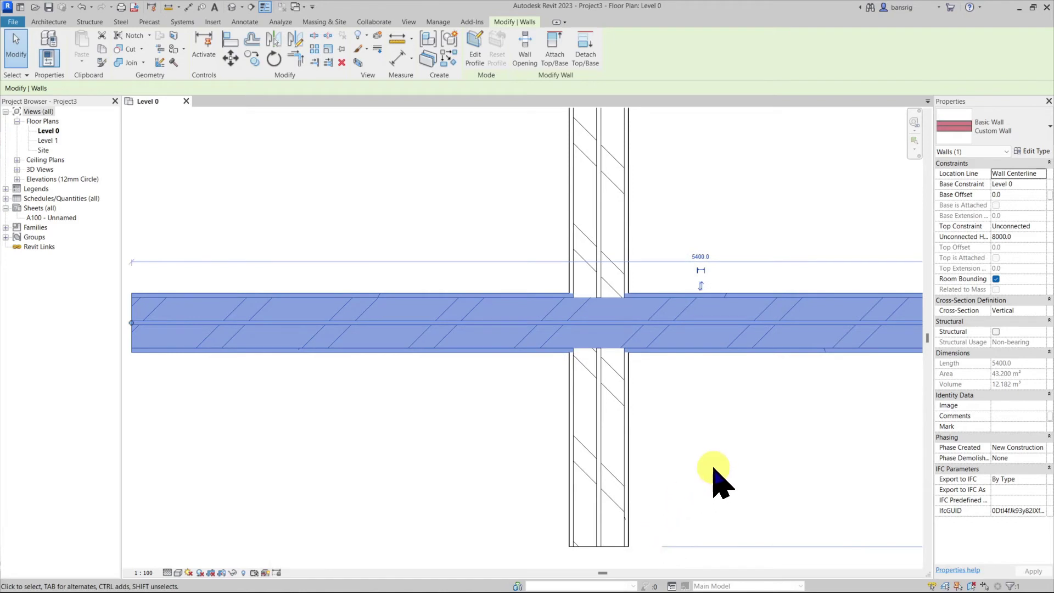
pyautogui.click(705, 492)
# - Orbit the 3D view to inspect the crossing walls' faces and their junction
pyautogui.click(231, 7)
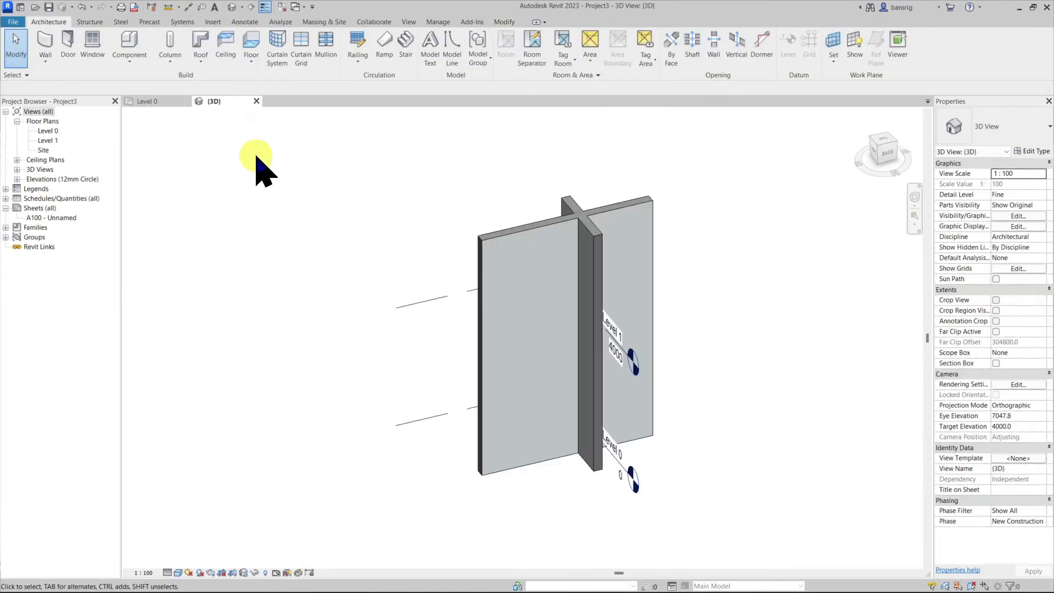
pyautogui.moveTo(388, 315); pyautogui.dragTo(700, 285)
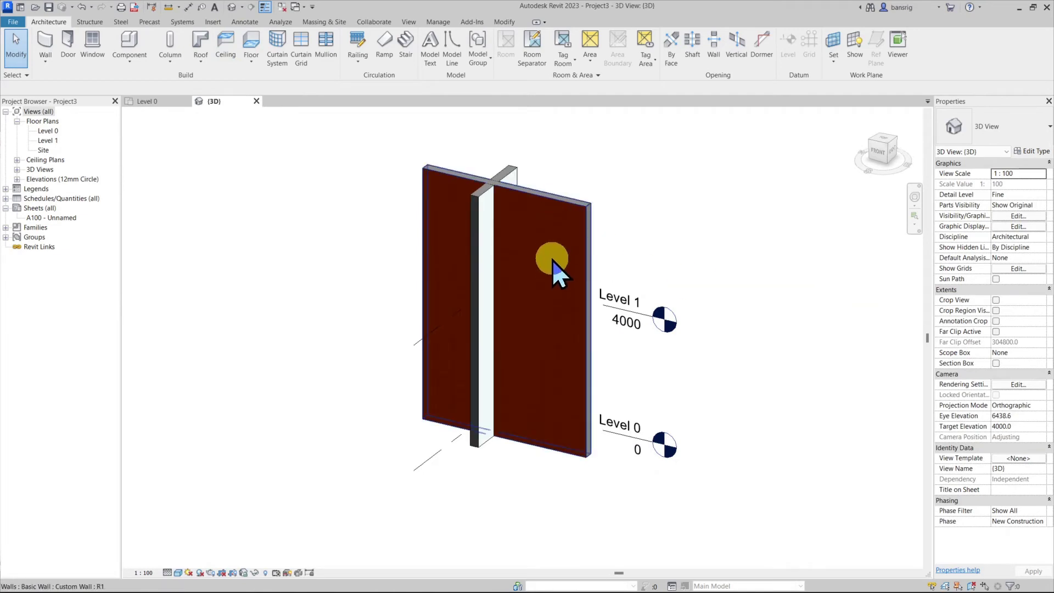
pyautogui.keyDown('shift'); pyautogui.moveTo(673, 280); pyautogui.dragTo(386, 290, button='middle'); pyautogui.keyUp('shift')
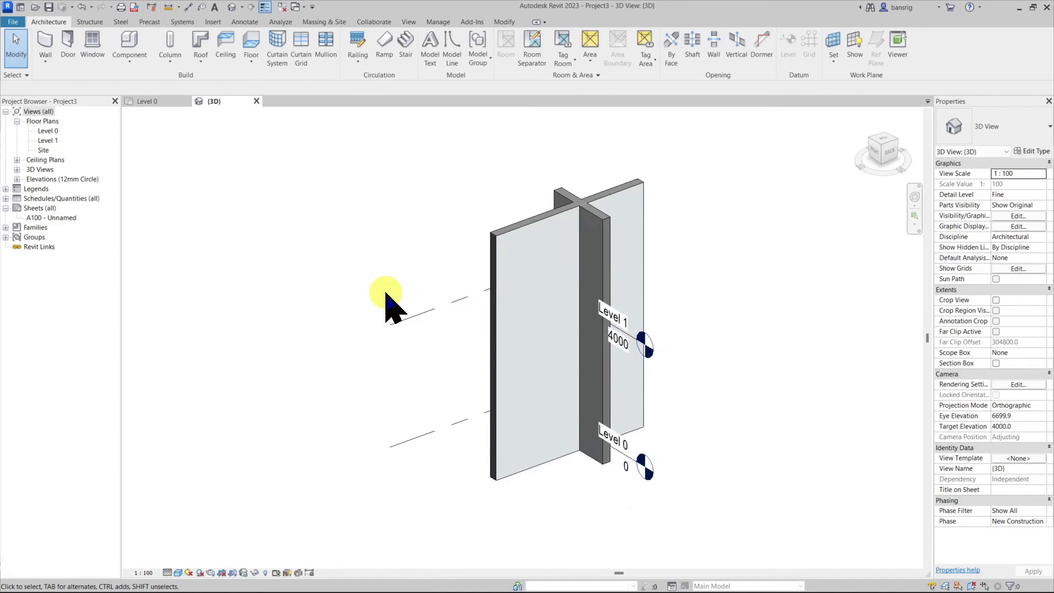
# - Return to the Level 0 floor plan and switch it to a shaded visual style
pyautogui.doubleClick(48, 130)
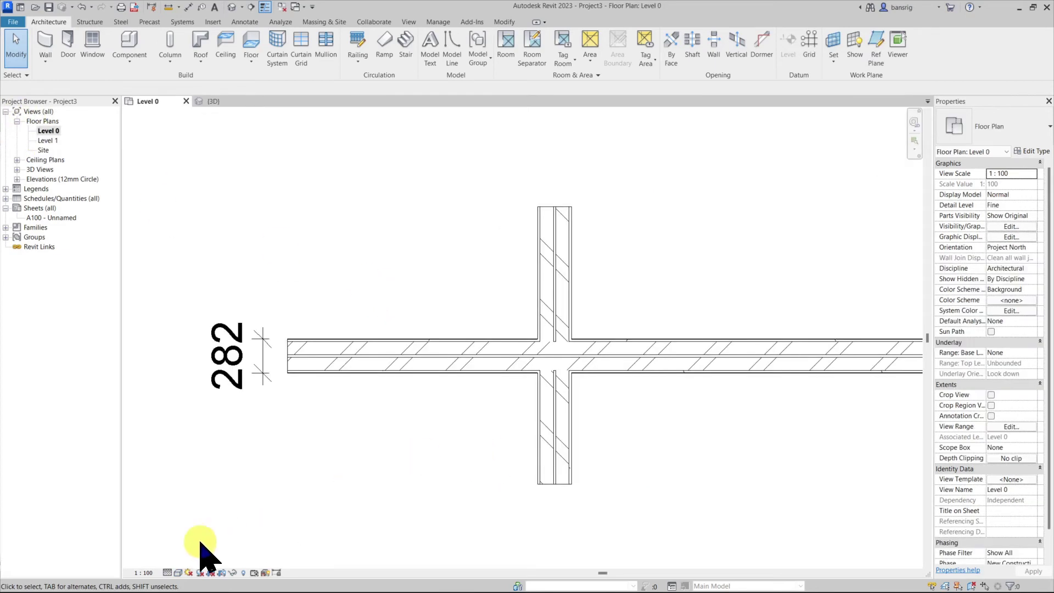
pyautogui.click(178, 573)
pyautogui.click(196, 540)
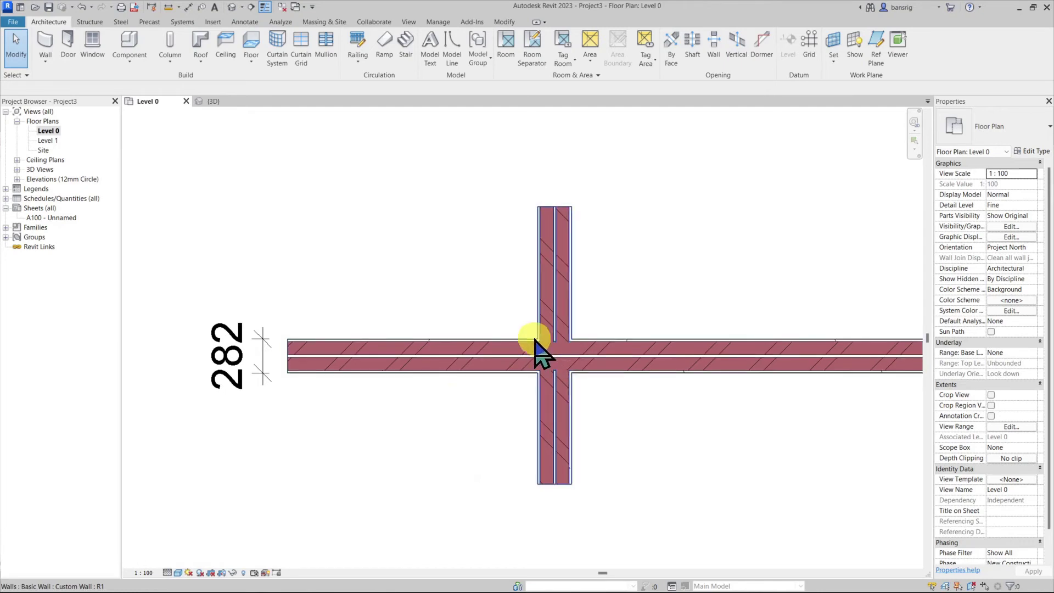
pyautogui.scroll(6, 543, 356)
pyautogui.scroll(3, 443, 262)
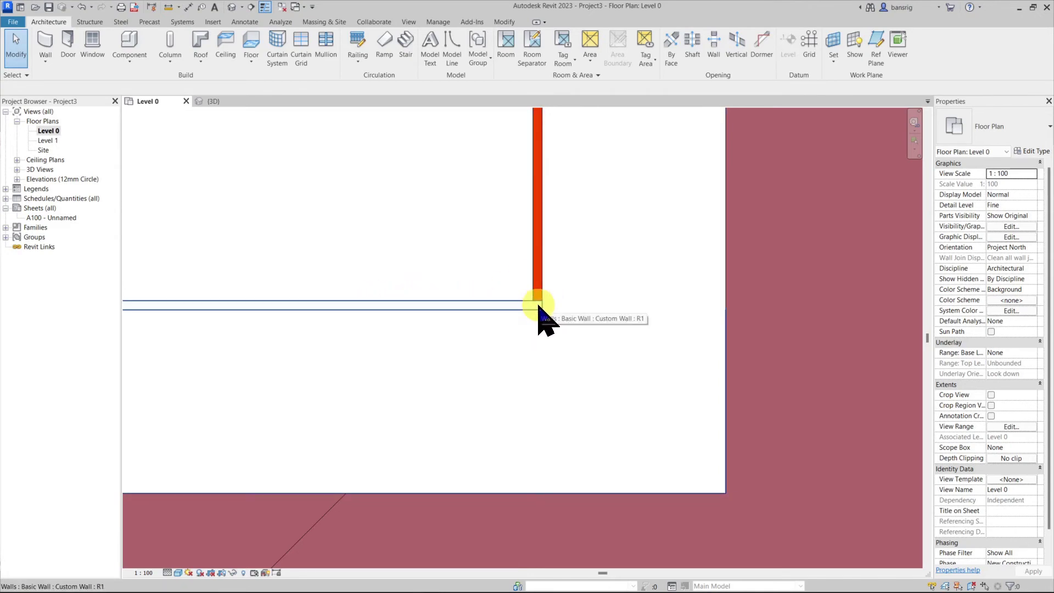
pyautogui.scroll(-5, 469, 313)
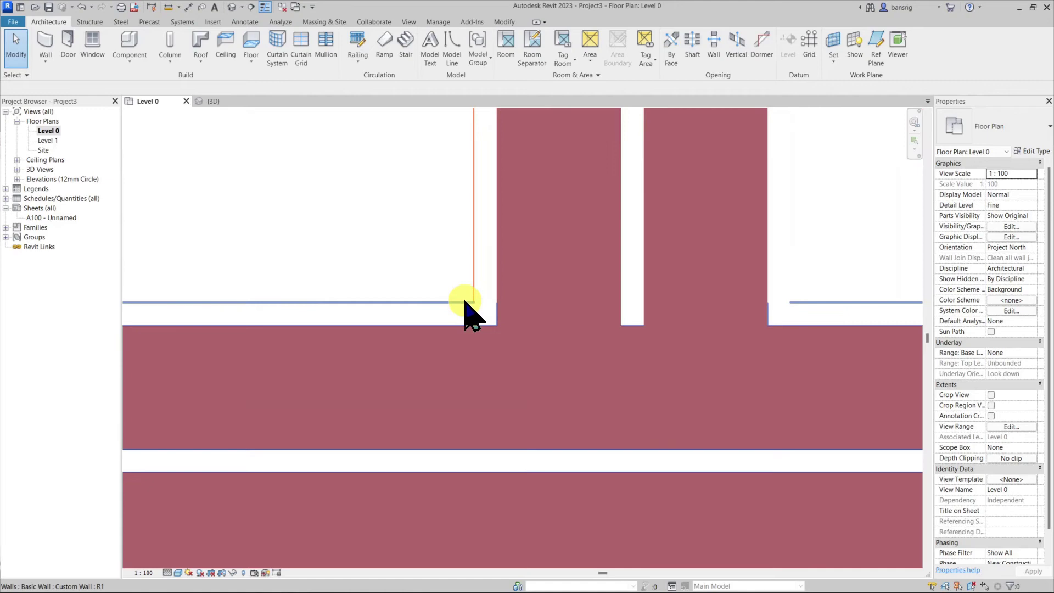
pyautogui.scroll(-6, 466, 302)
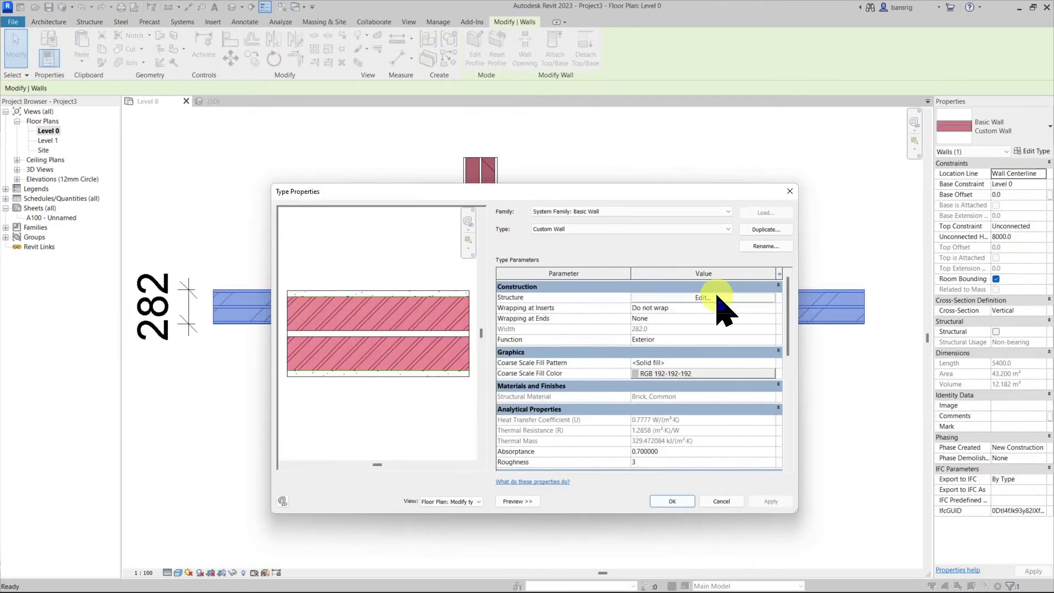
# - Reopen the wall type's layer assembly and close it without changes
pyautogui.click(716, 282)
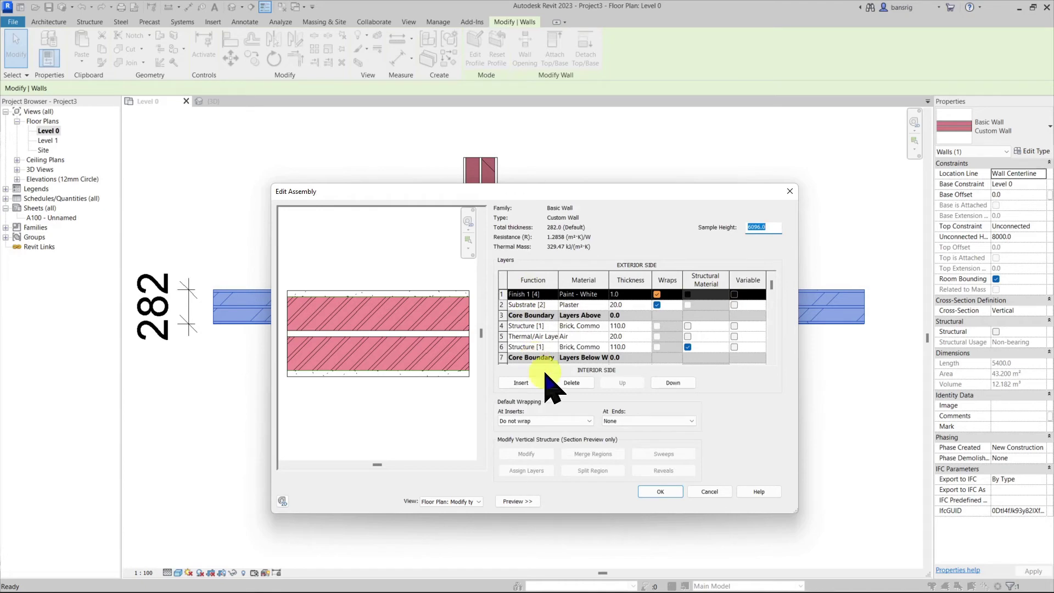
pyautogui.click(661, 491)
pyautogui.click(671, 498)
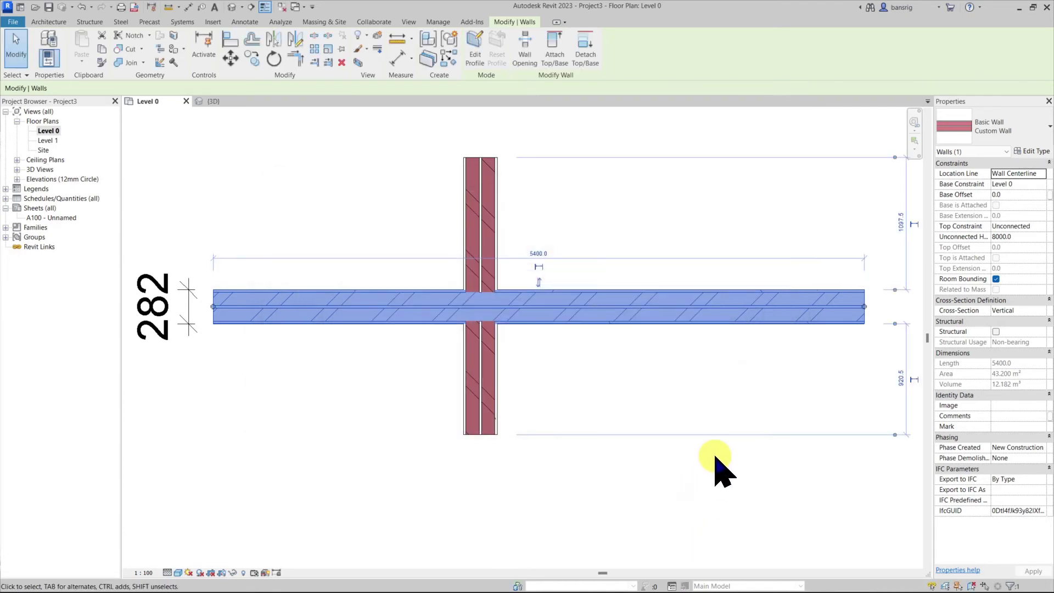
# - Draw two Custom Walls down from the long wall, one mid-span and one at its right end
pyautogui.press('w')
pyautogui.press('a')
pyautogui.click(682, 301)
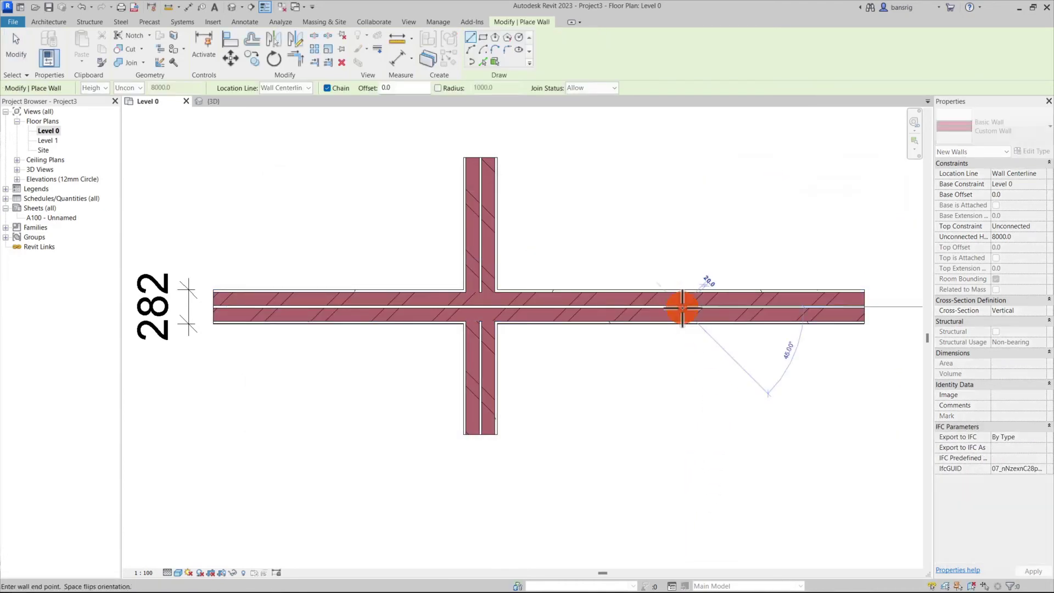
pyautogui.click(681, 433)
pyautogui.press('Escape')
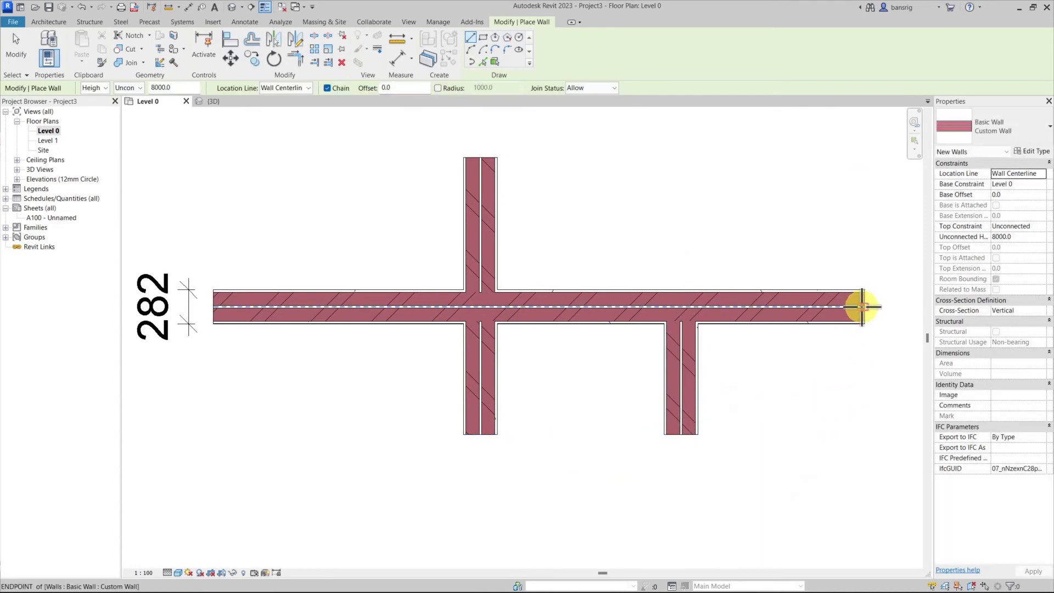
pyautogui.click(861, 303)
pyautogui.click(865, 458)
pyautogui.press('Escape')
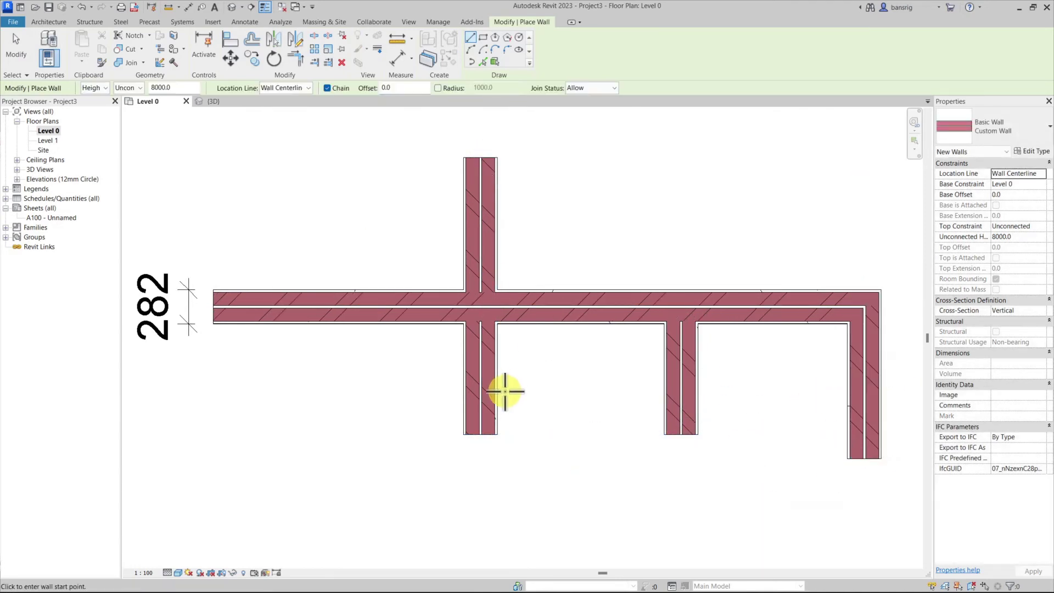
pyautogui.scroll(-2, 521, 402)
pyautogui.press('Escape')
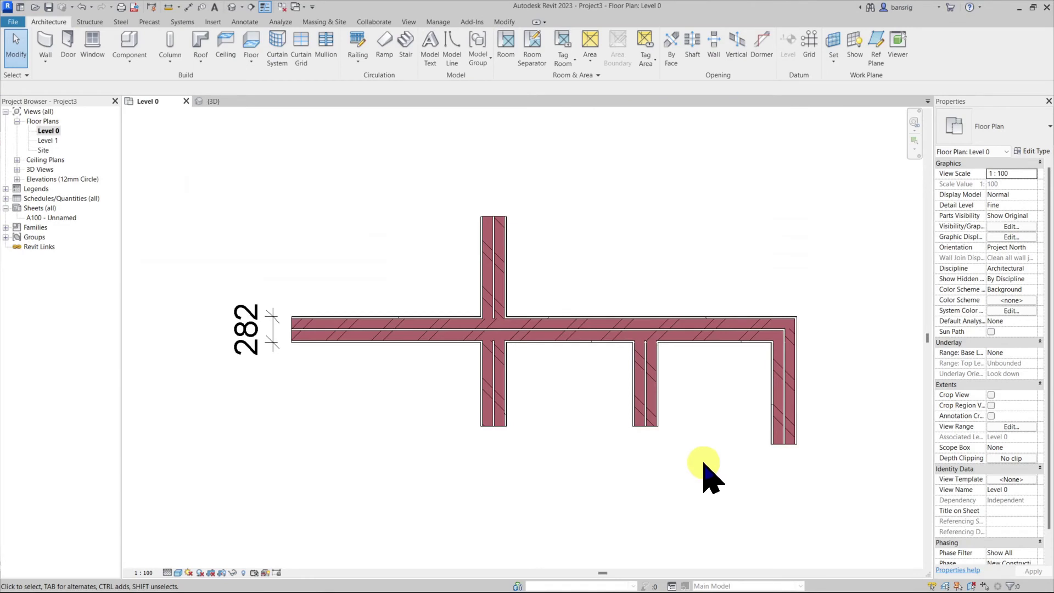
pyautogui.scroll(8, 659, 425)
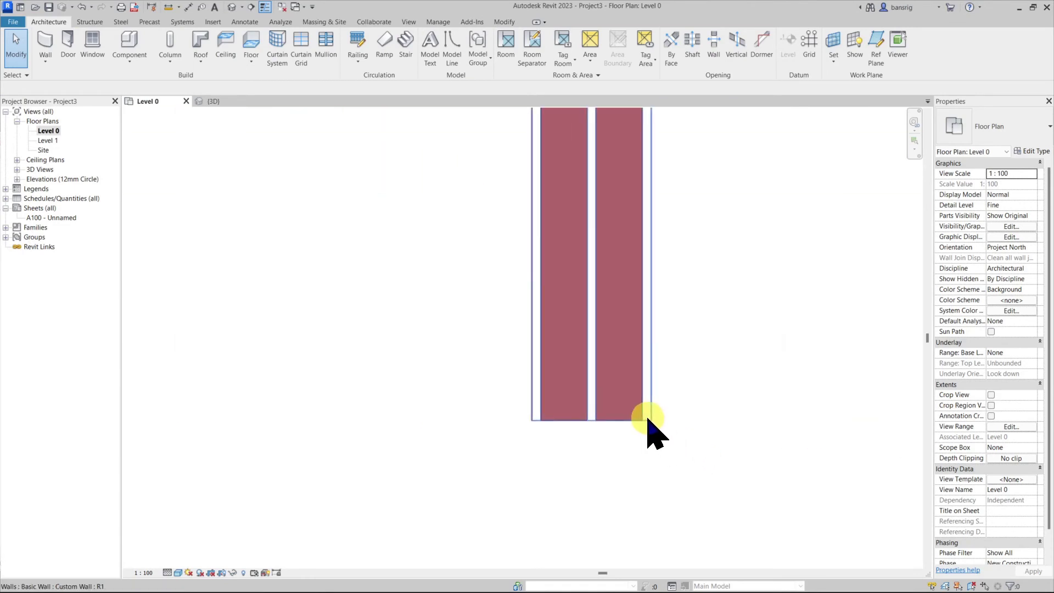
pyautogui.scroll(2, 658, 423)
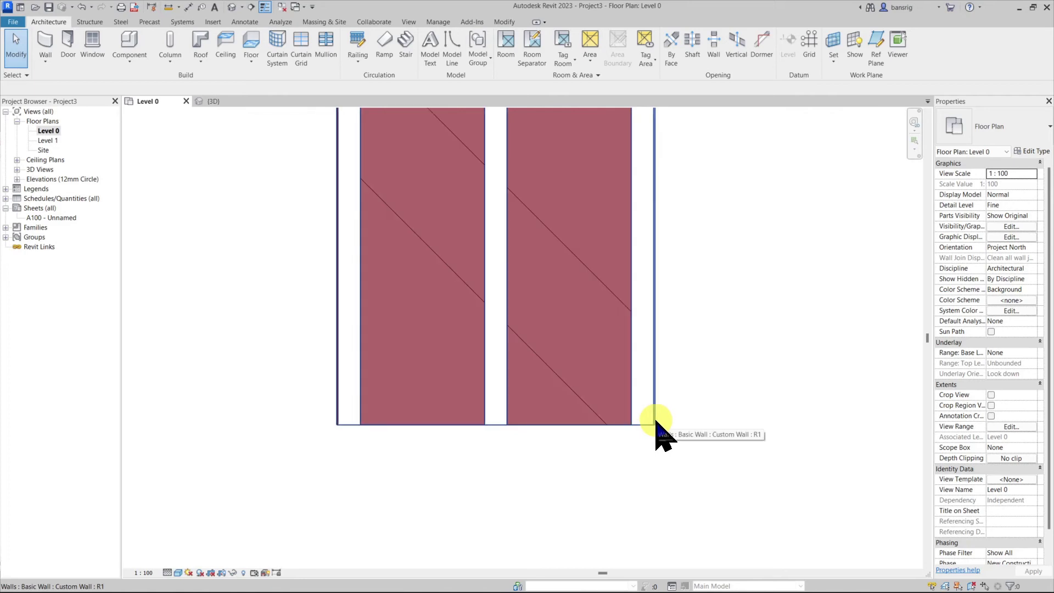
# - Set Custom Wall wrapping to Exterior at ends and Both at inserts, excluding the membrane layer
pyautogui.click(655, 422)
pyautogui.click(1032, 151)
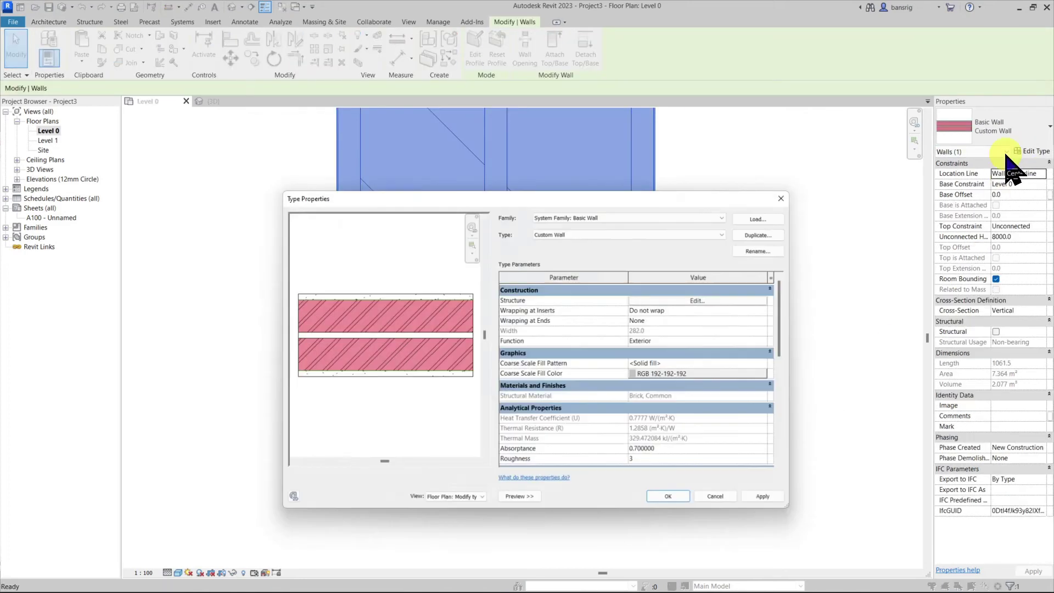
pyautogui.click(750, 299)
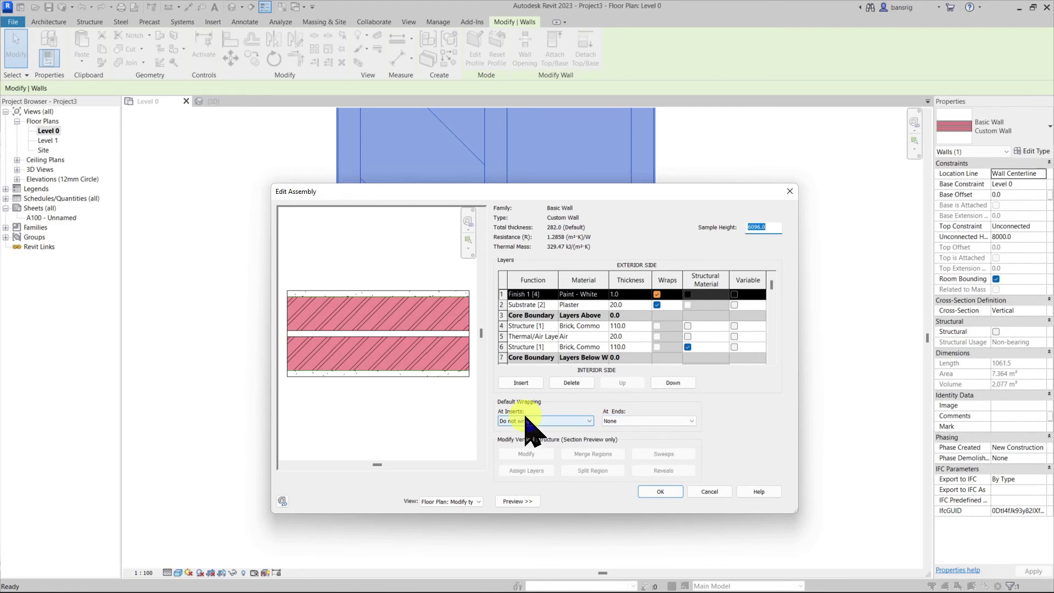
pyautogui.click(631, 420)
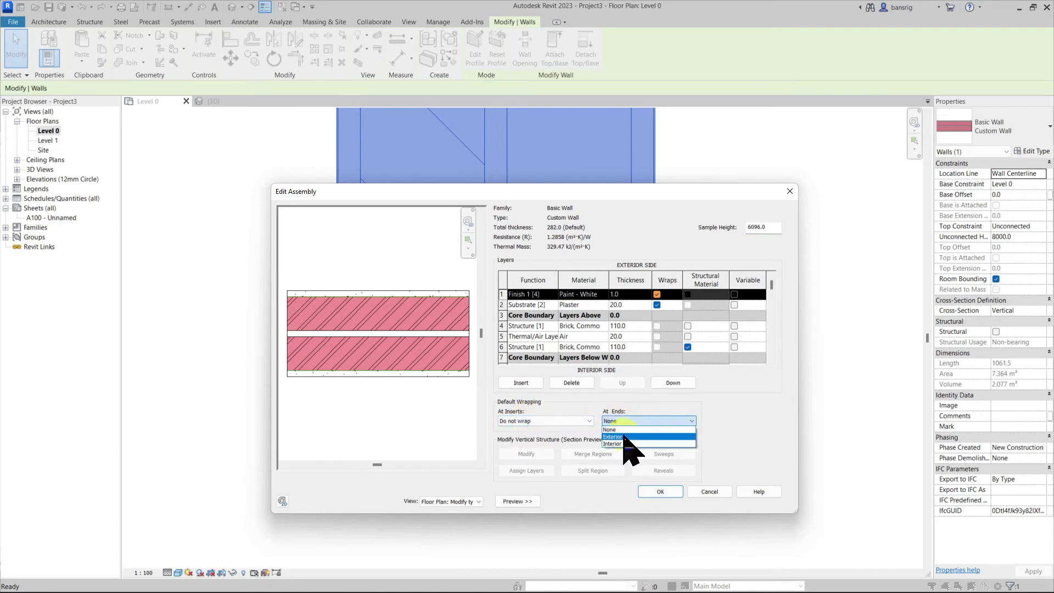
pyautogui.click(624, 435)
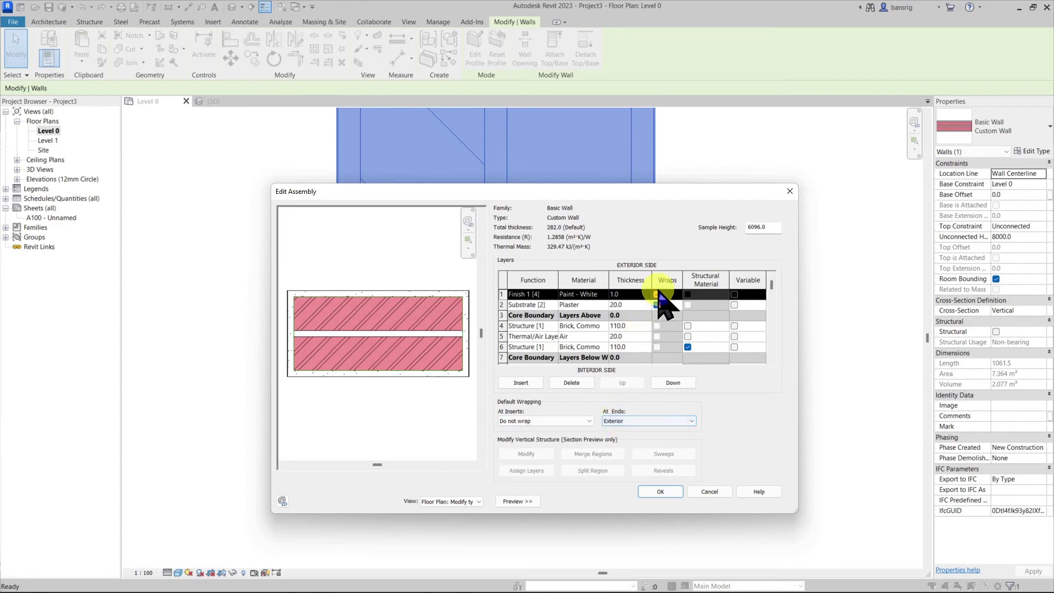
pyautogui.click(657, 294)
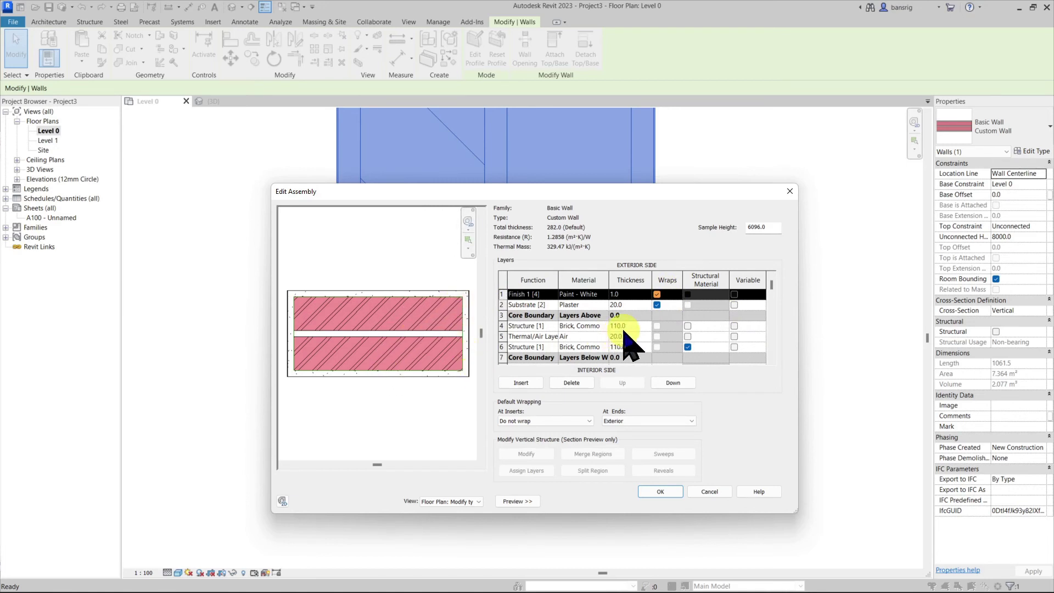
pyautogui.click(559, 490)
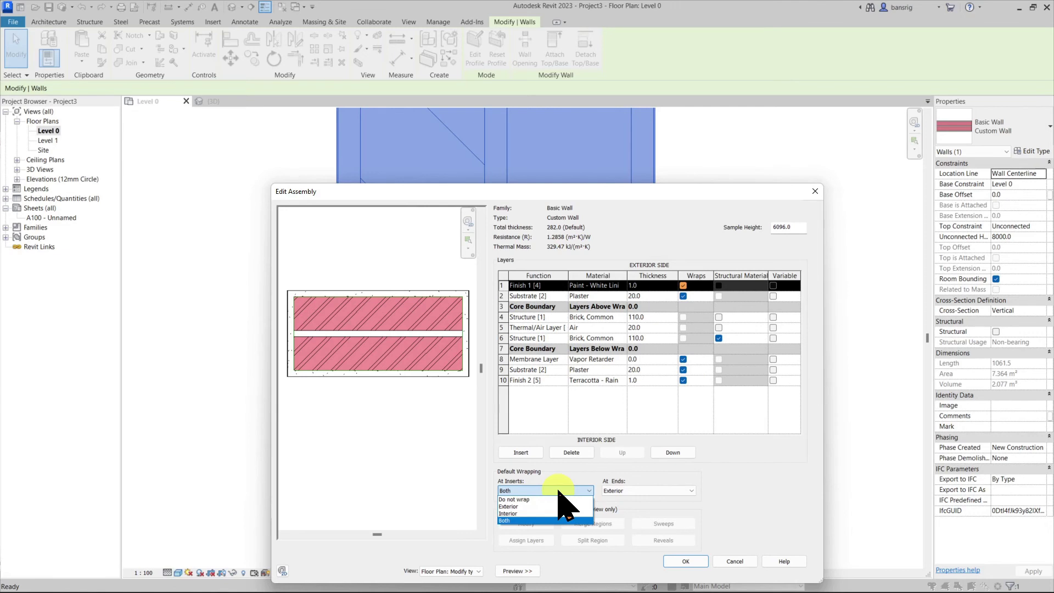
pyautogui.click(504, 520)
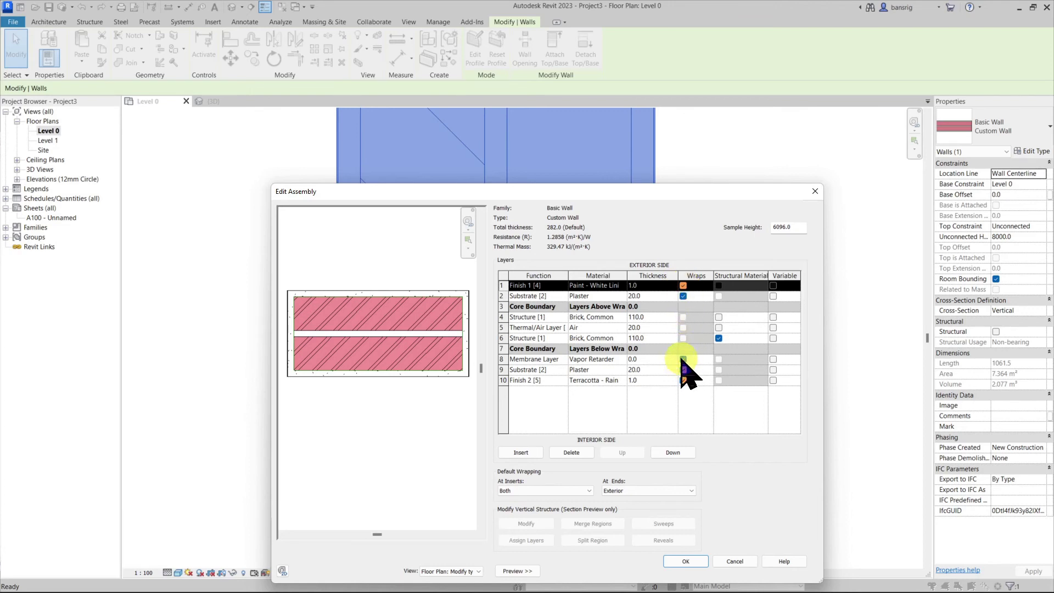
pyautogui.click(683, 359)
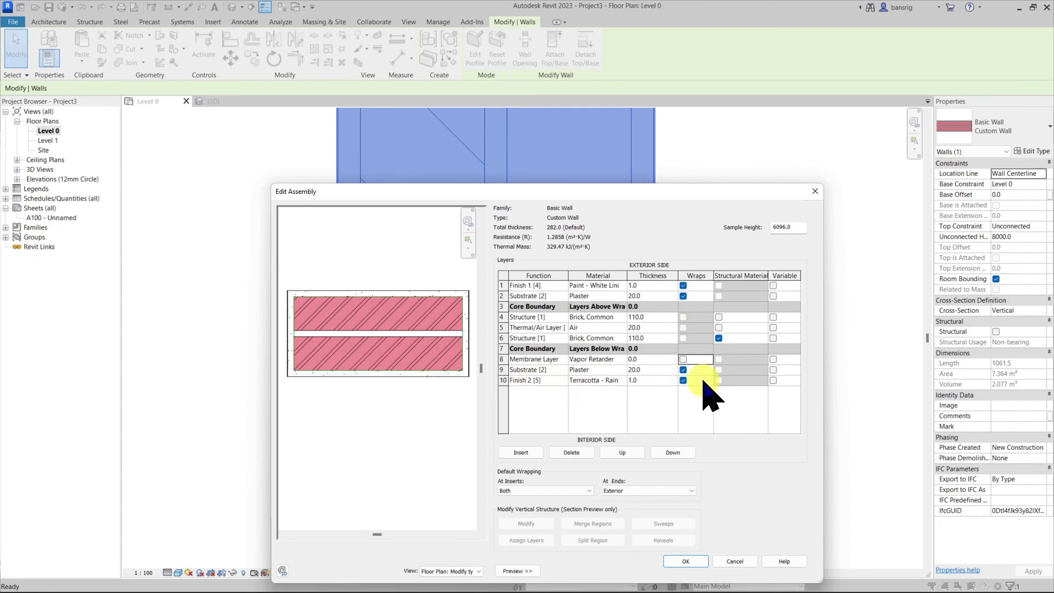
pyautogui.click(688, 560)
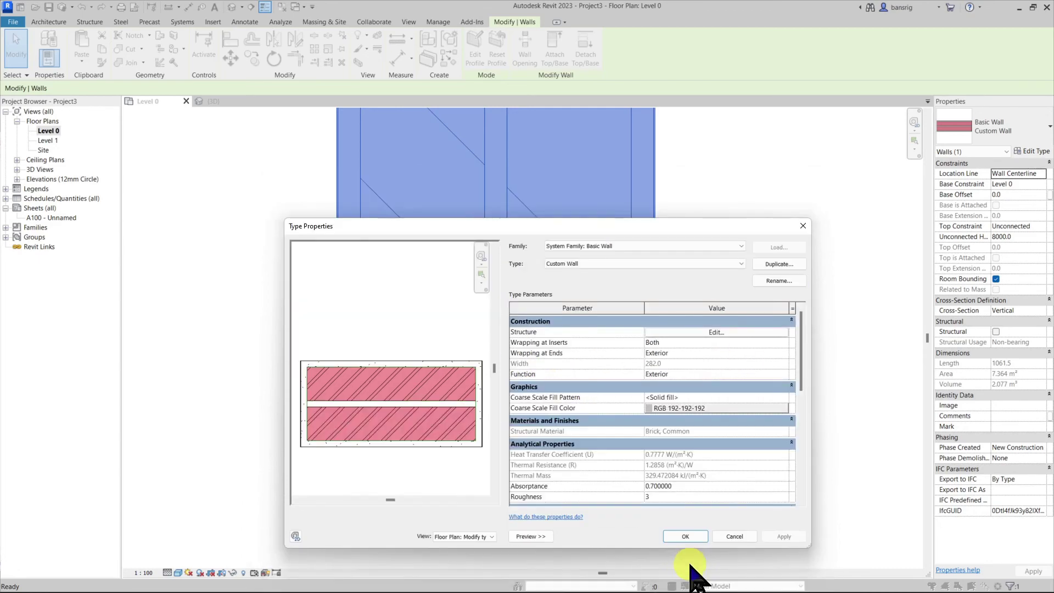
pyautogui.click(686, 536)
# - Place a Doors_ExtDbl_Flush 1810x2110mm door near the long wall's left end
pyautogui.click(681, 572)
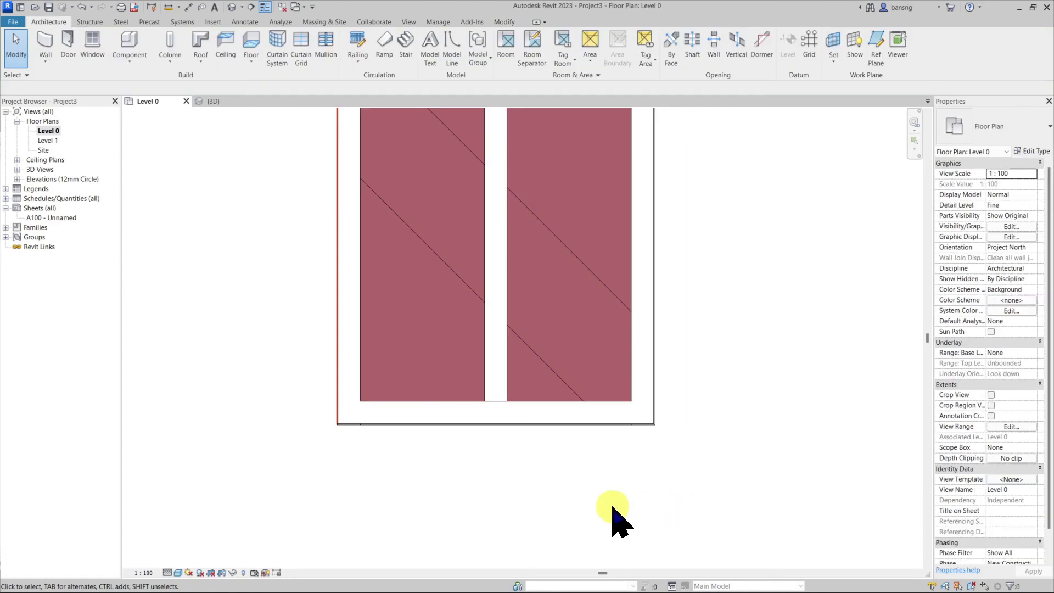
pyautogui.scroll(-6, 549, 497)
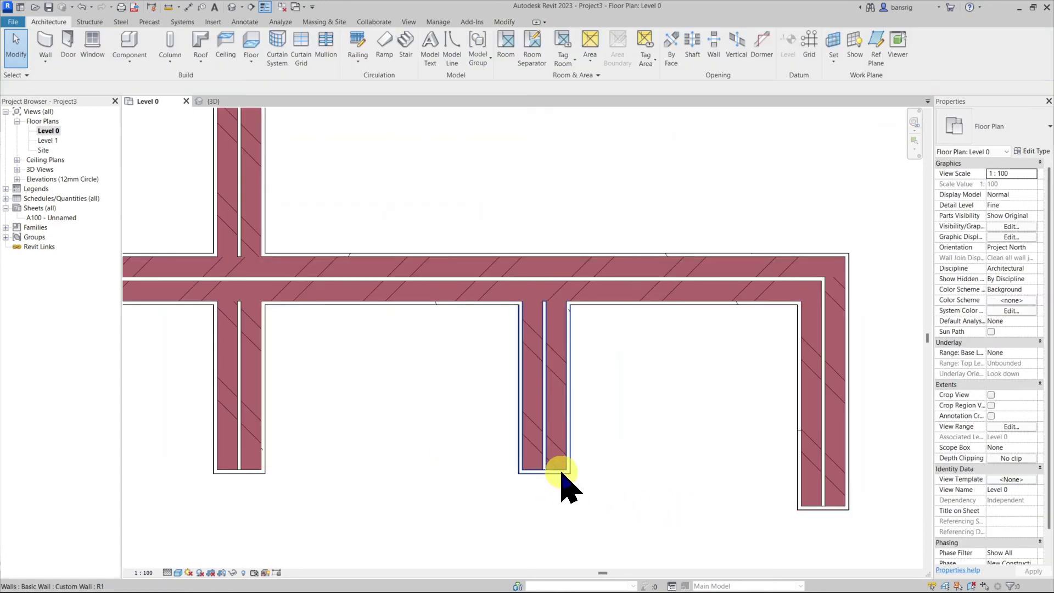
pyautogui.press('r')
pyautogui.scroll(-5, 640, 322)
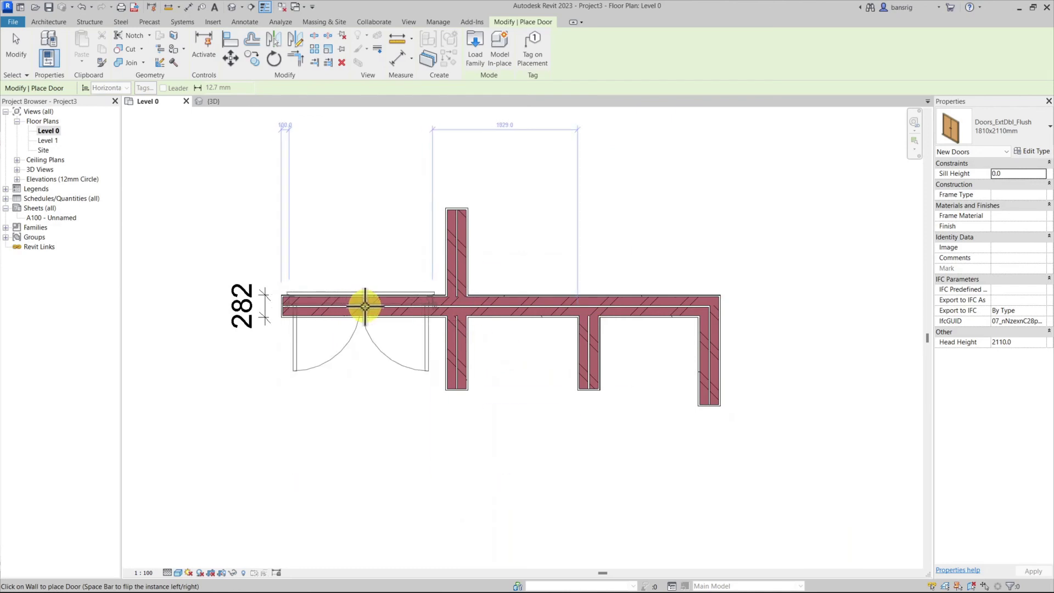
pyautogui.click(365, 306)
pyautogui.press('Escape')
pyautogui.press('Escape')
pyautogui.scroll(4, 435, 443)
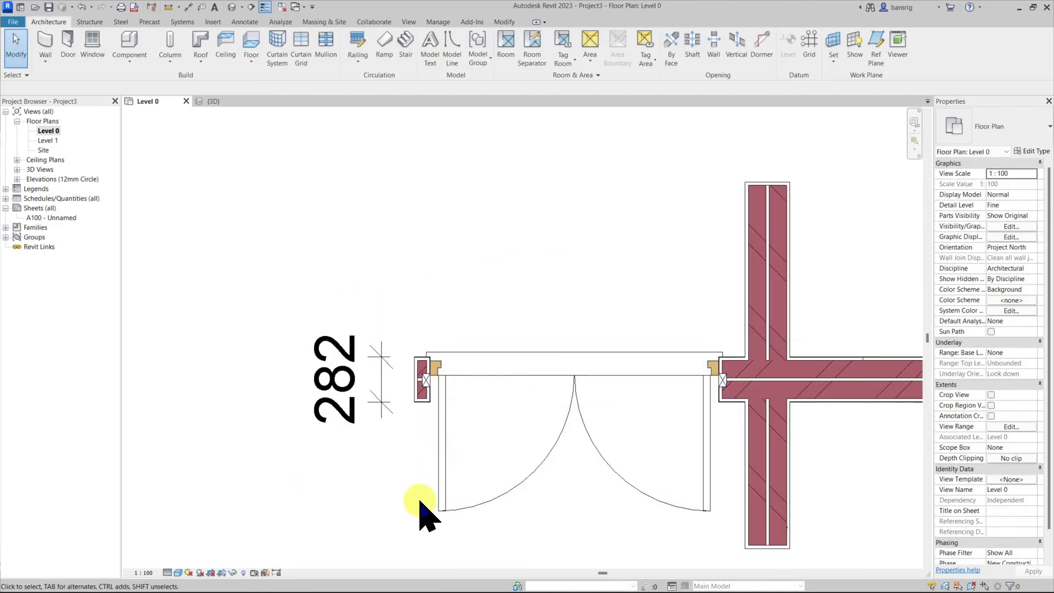
pyautogui.scroll(1, 433, 417)
pyautogui.scroll(5, 429, 418)
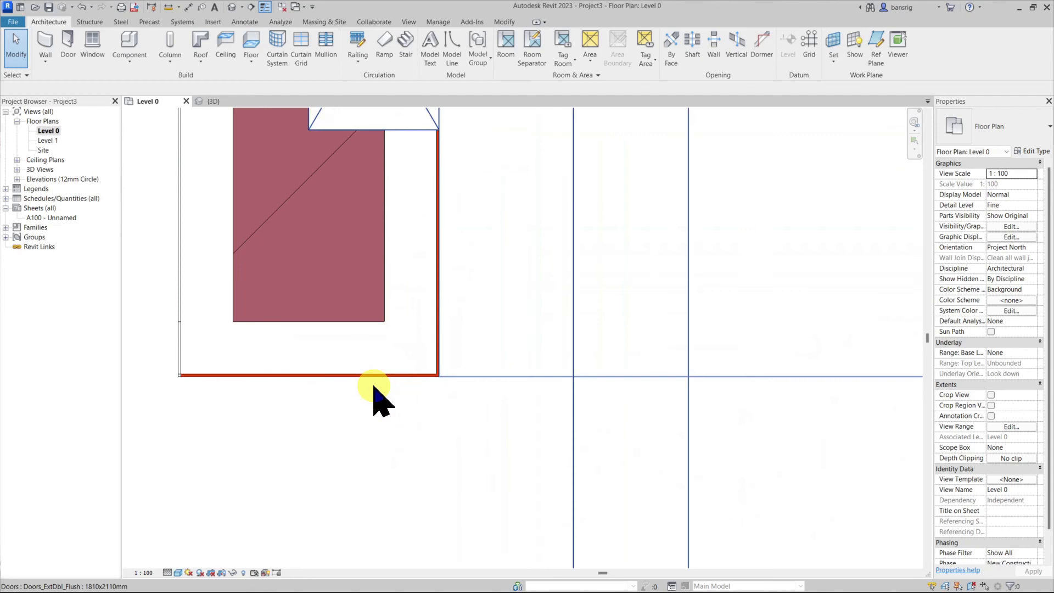
pyautogui.scroll(-3, 472, 330)
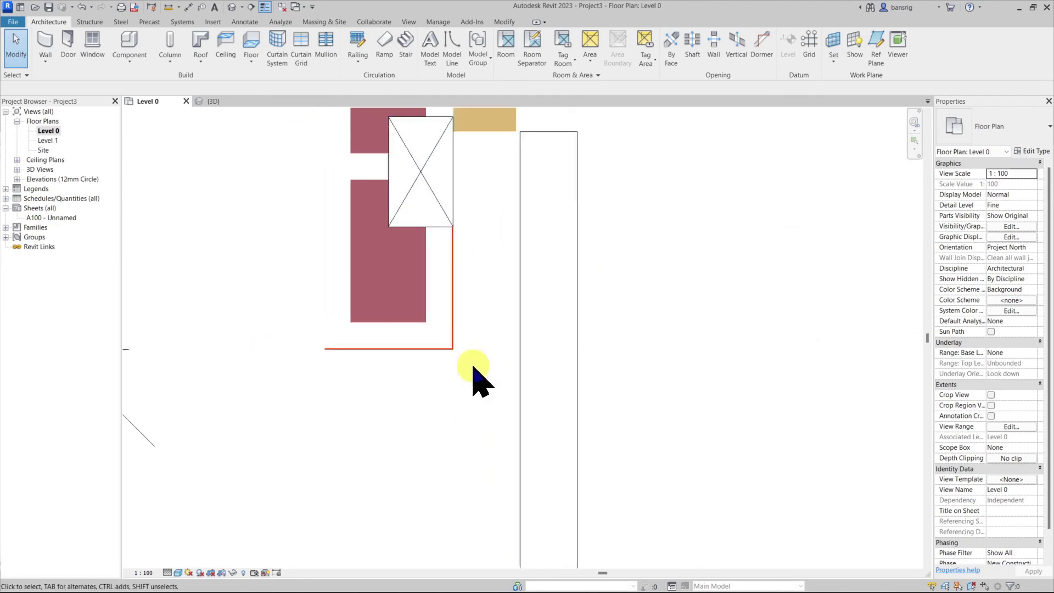
pyautogui.moveTo(477, 377); pyautogui.dragTo(479, 494, button='middle')
pyautogui.scroll(3, 430, 254)
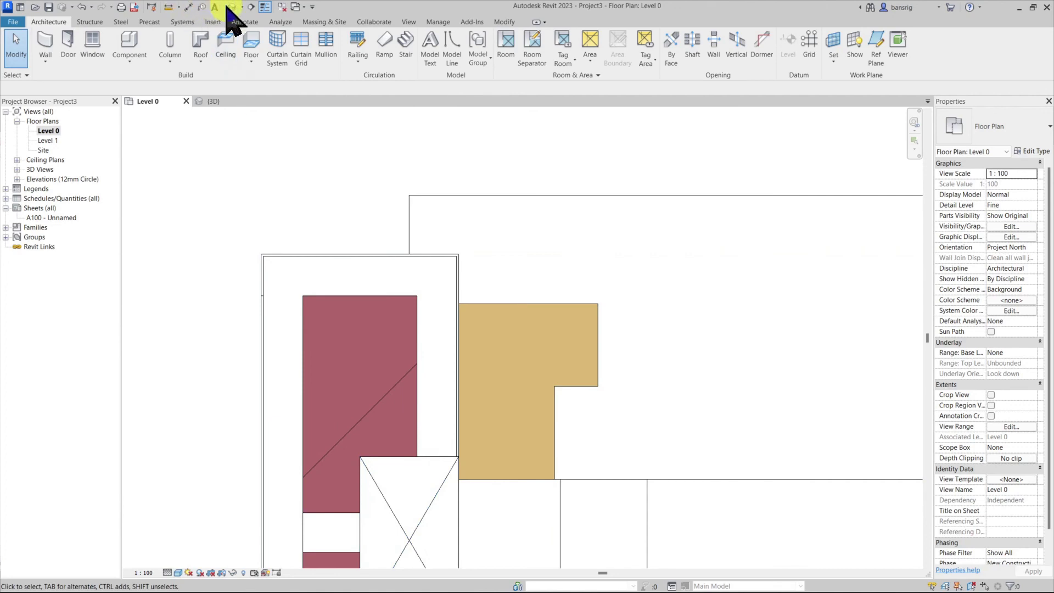
# - Switch to the {3D} view and orbit and zoom to inspect the wrapped walls and door
pyautogui.click(214, 101)
pyautogui.keyDown('shift'); pyautogui.moveTo(329, 303); pyautogui.dragTo(646, 303, button='middle'); pyautogui.keyUp('shift')
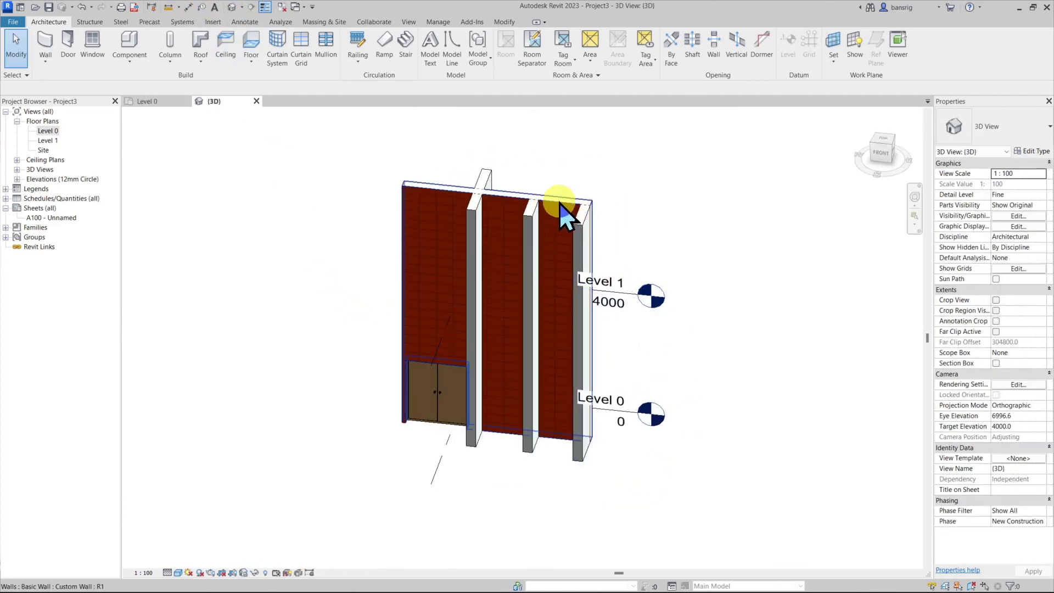
pyautogui.scroll(6, 593, 269)
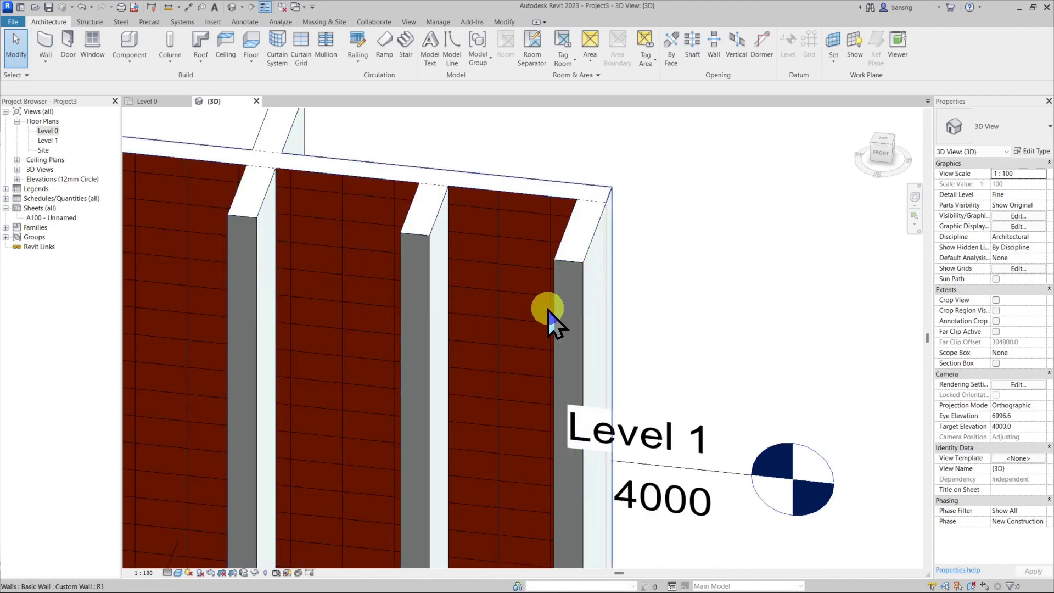
pyautogui.scroll(-4, 566, 310)
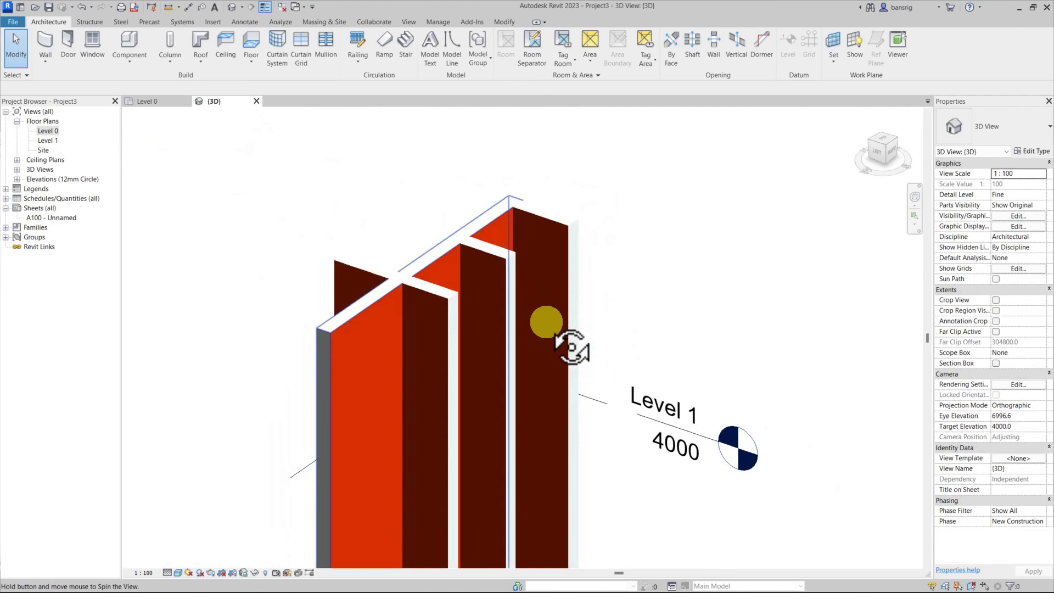